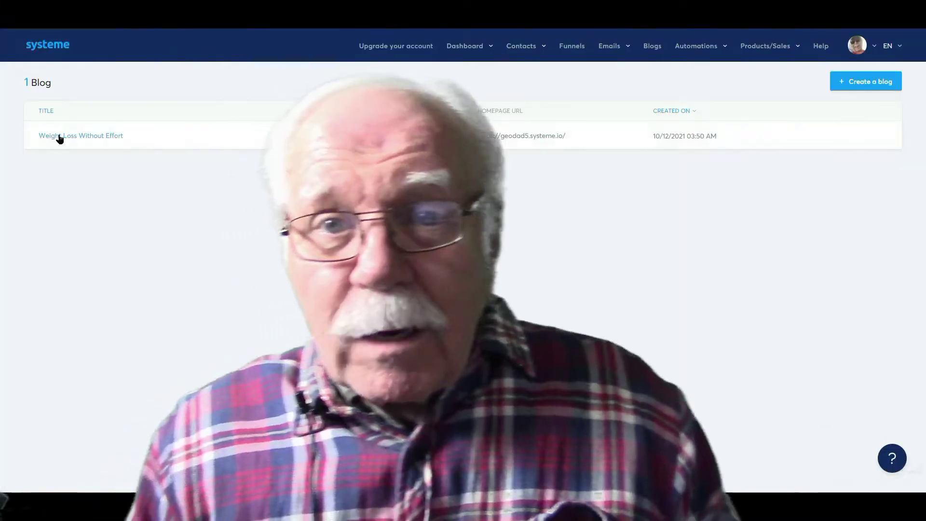
# Open the Weight Loss Without Effort blog's layout and add an image element above the "Lose Weight Without Effort!" headline
pyautogui.moveTo(60, 138)
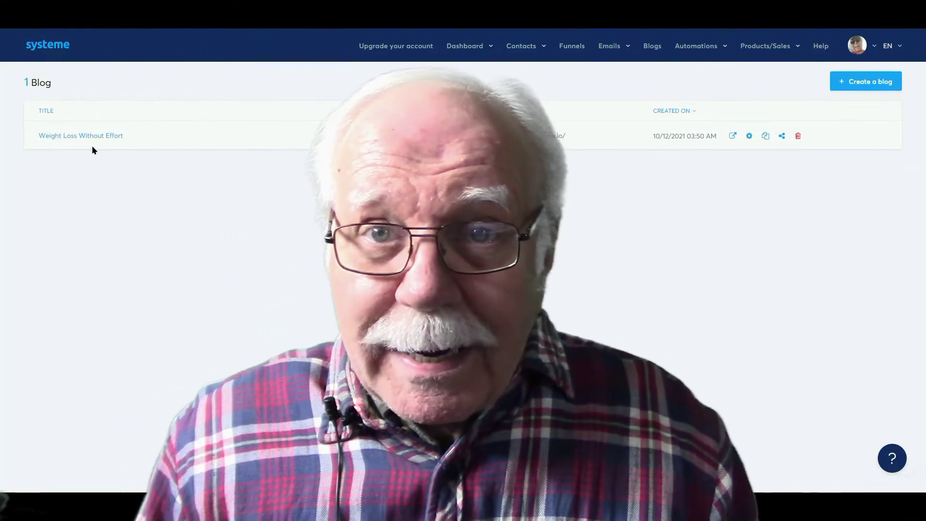
pyautogui.click(106, 146)
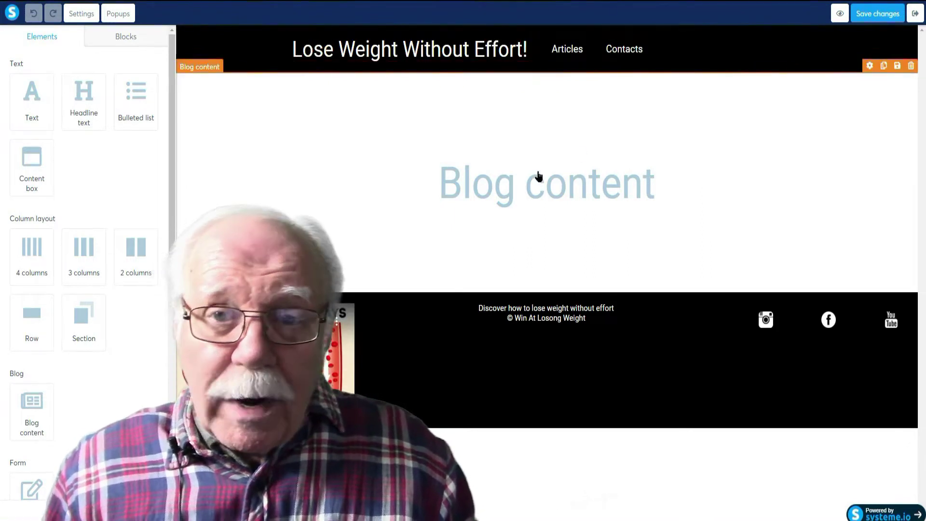
pyautogui.click(490, 55)
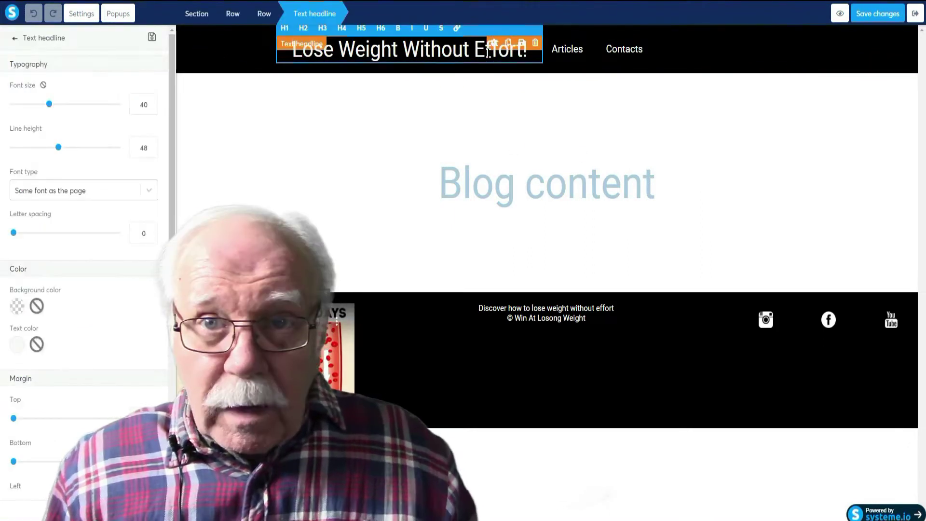
pyautogui.press('Escape')
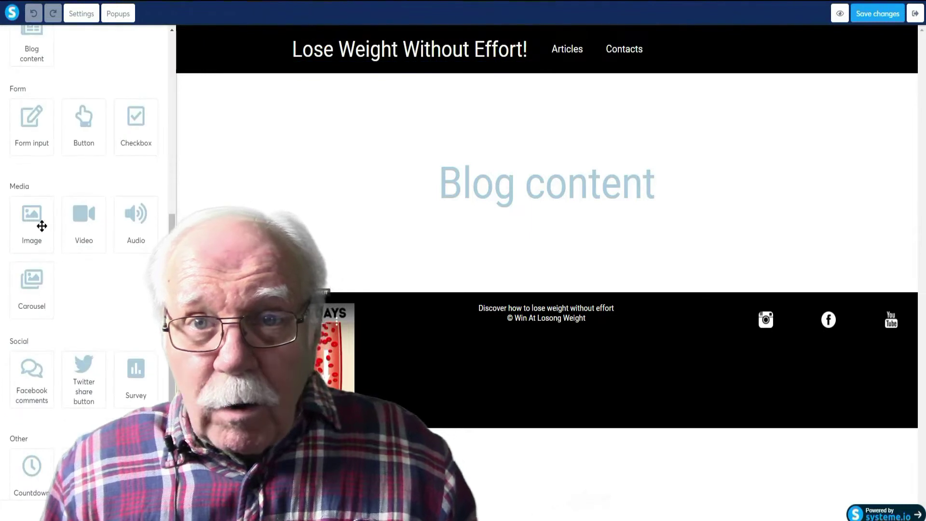
pyautogui.moveTo(34, 227); pyautogui.dragTo(221, 62)
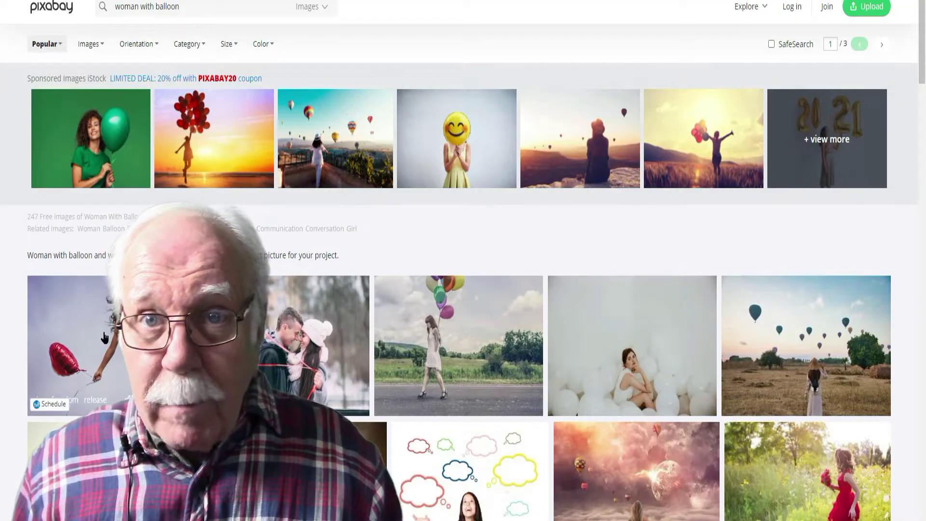
# Switch to Pixabay and download the free photo of the woman in a striped dress holding a red heart balloon
pyautogui.click(150, 345)
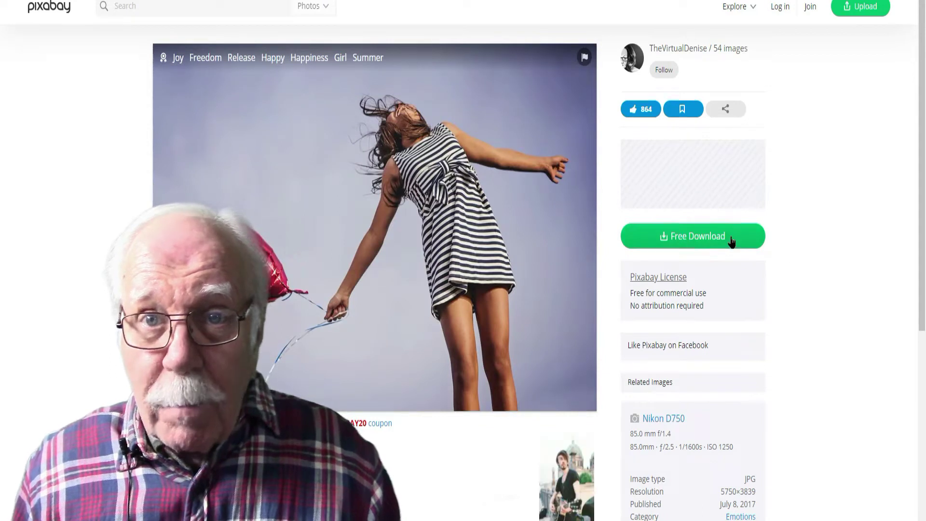
pyautogui.click(731, 242)
pyautogui.click(675, 275)
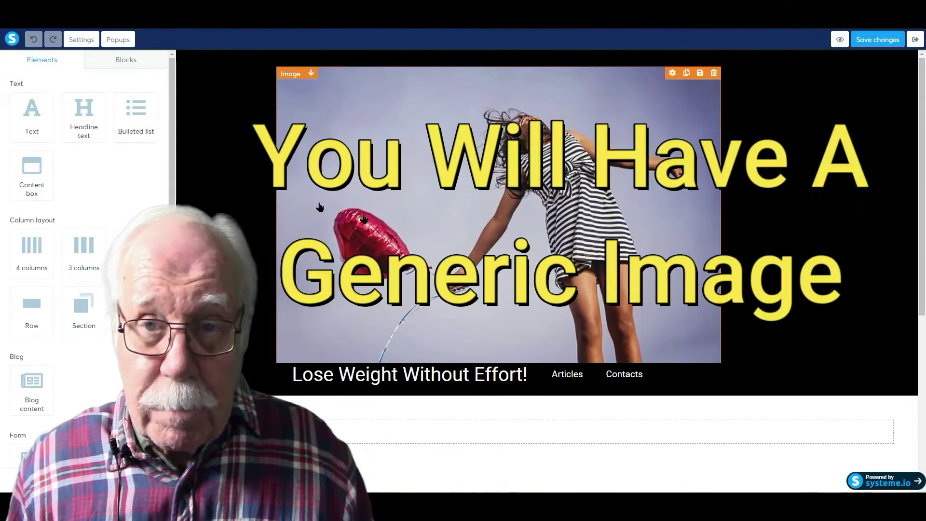
# Back in the systeme.io blog layout, replace the header image by uploading and inserting joy-2483926_960_720 from the Desktop
pyautogui.click(411, 185)
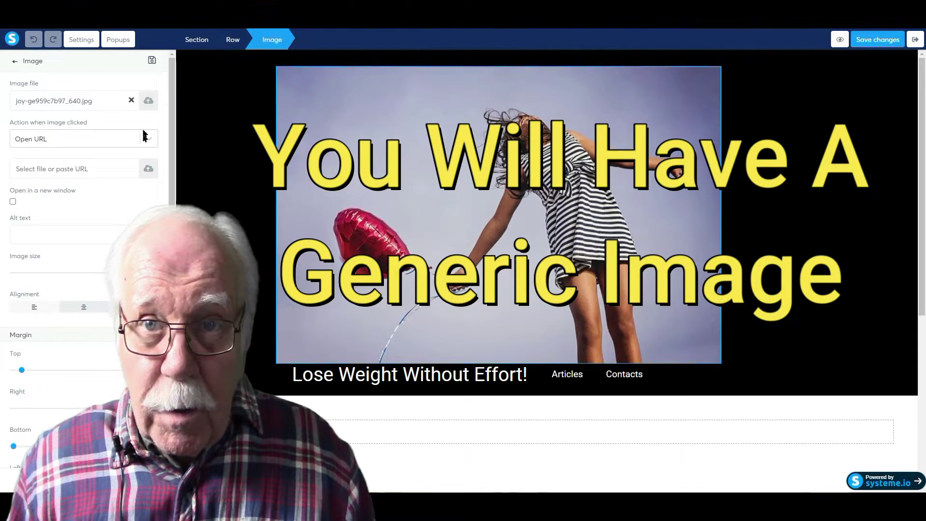
pyautogui.click(148, 101)
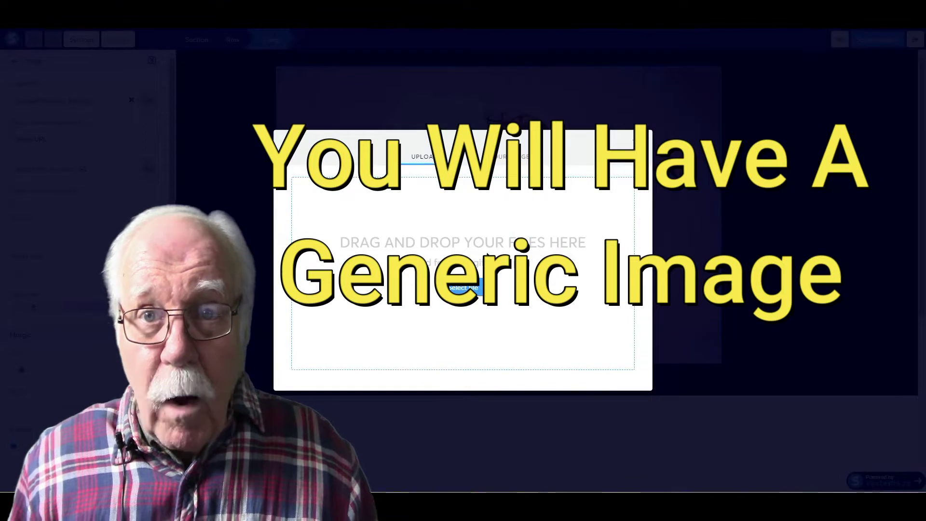
pyautogui.click(464, 287)
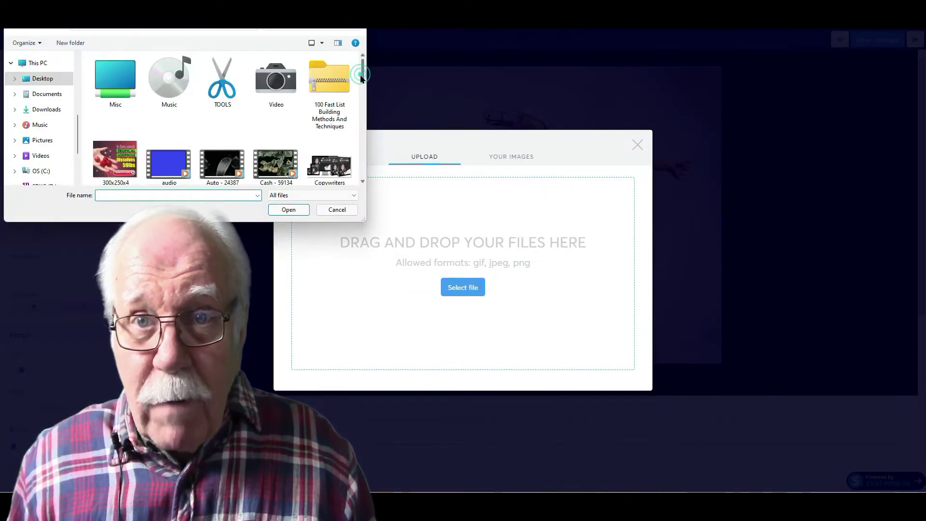
pyautogui.scroll(-2, 364, 97)
pyautogui.scroll(-5, 364, 96)
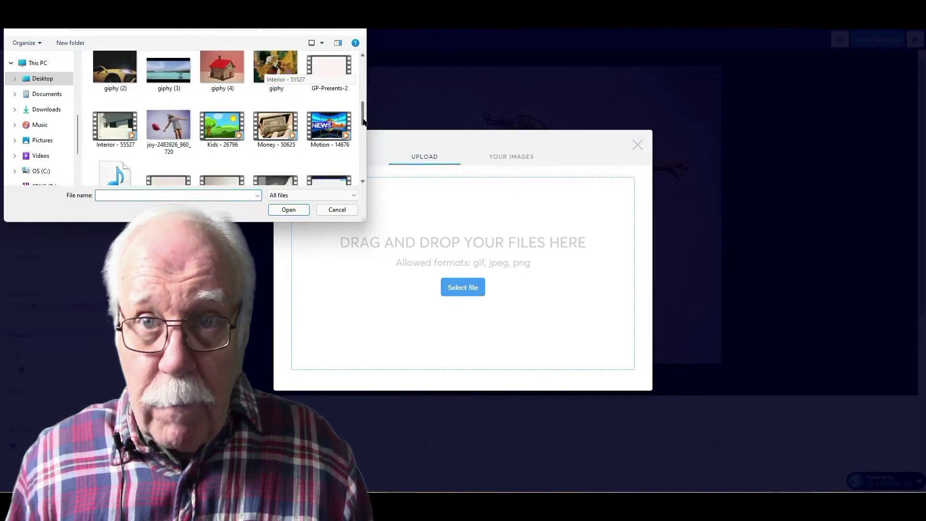
pyautogui.click(170, 106)
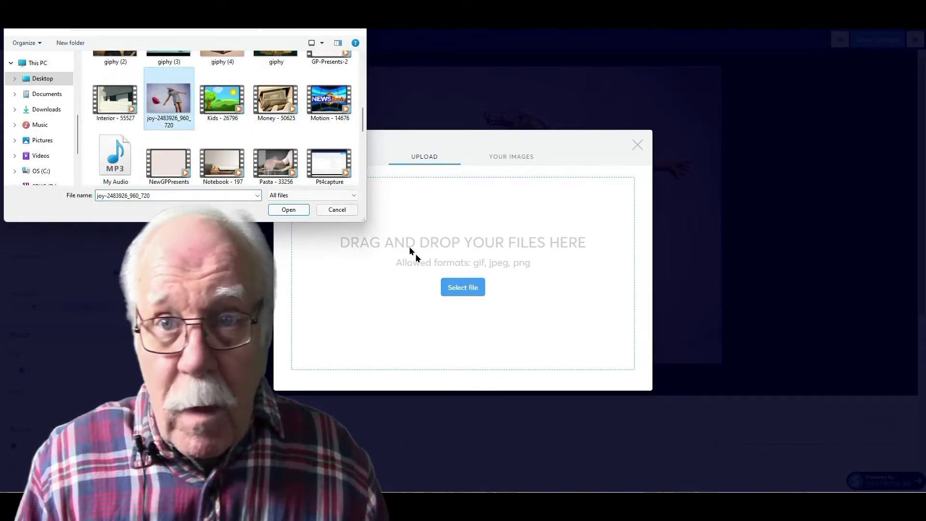
pyautogui.click(443, 284)
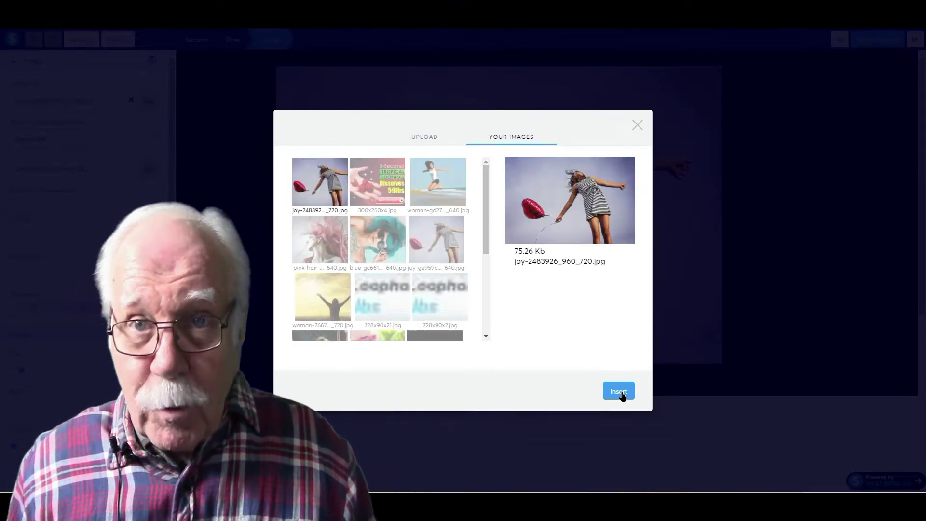
pyautogui.click(620, 392)
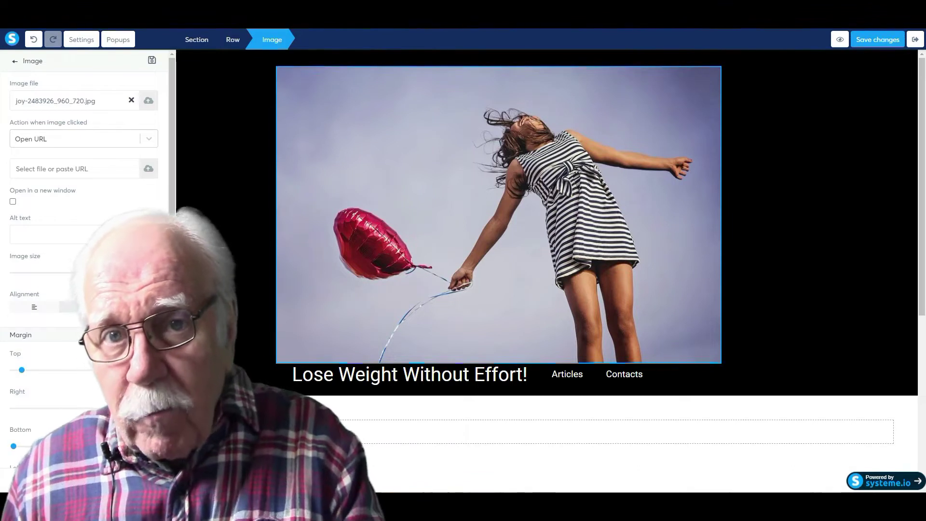
# Examine the blog footer's text, its video element's settings and the available page elements
pyautogui.click(818, 504)
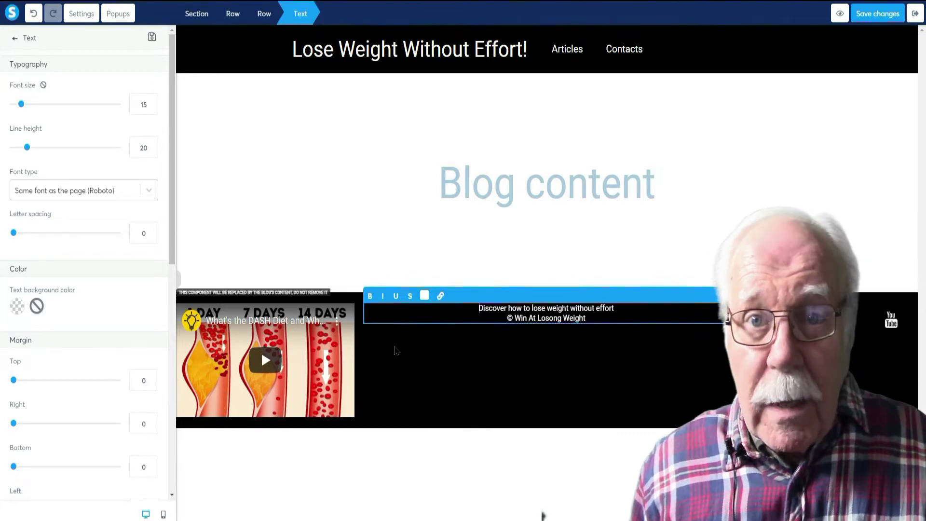
pyautogui.click(261, 365)
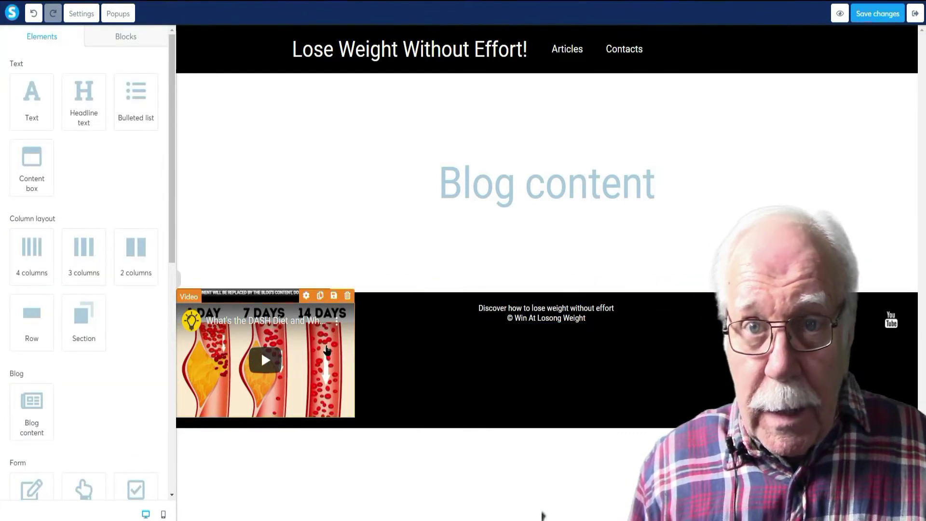
pyautogui.moveTo(169, 130); pyautogui.dragTo(169, 321)
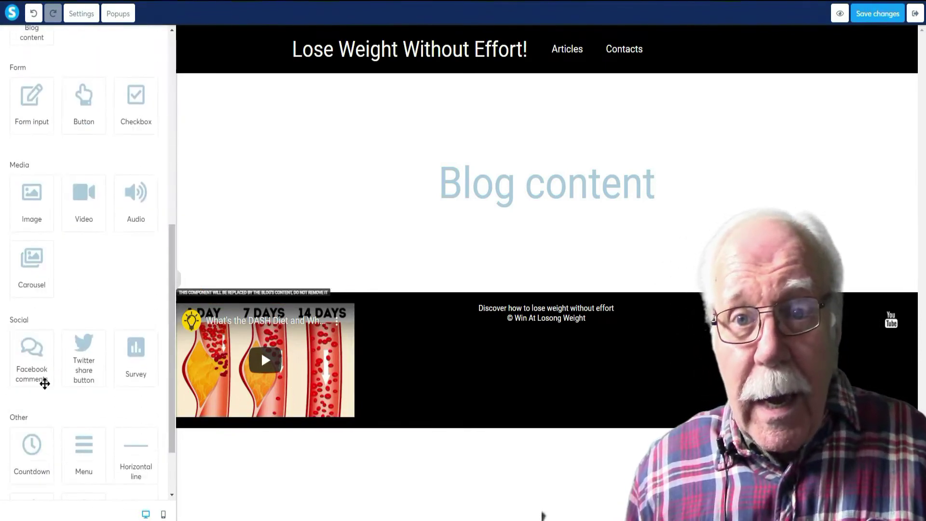
pyautogui.moveTo(82, 196); pyautogui.dragTo(290, 362)
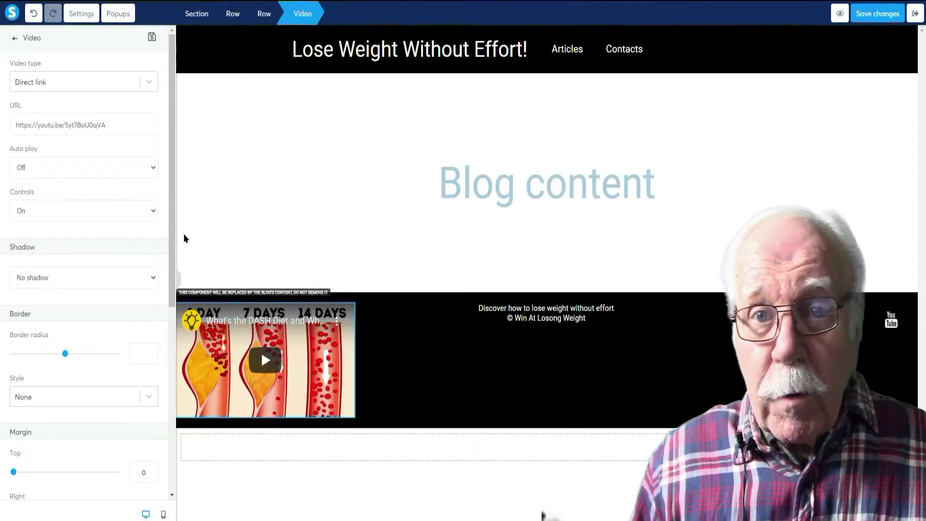
pyautogui.moveTo(172, 246); pyautogui.dragTo(172, 463)
pyautogui.click(471, 374)
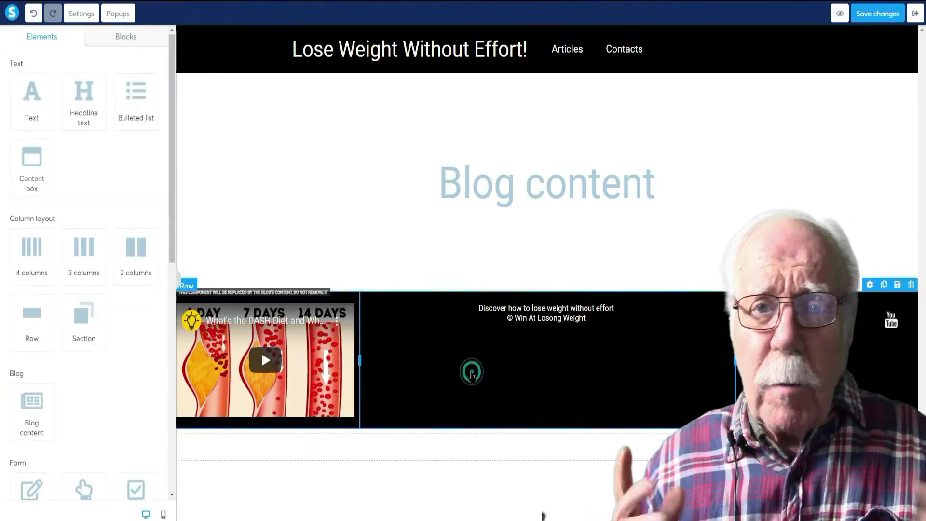
pyautogui.moveTo(171, 184); pyautogui.dragTo(172, 241)
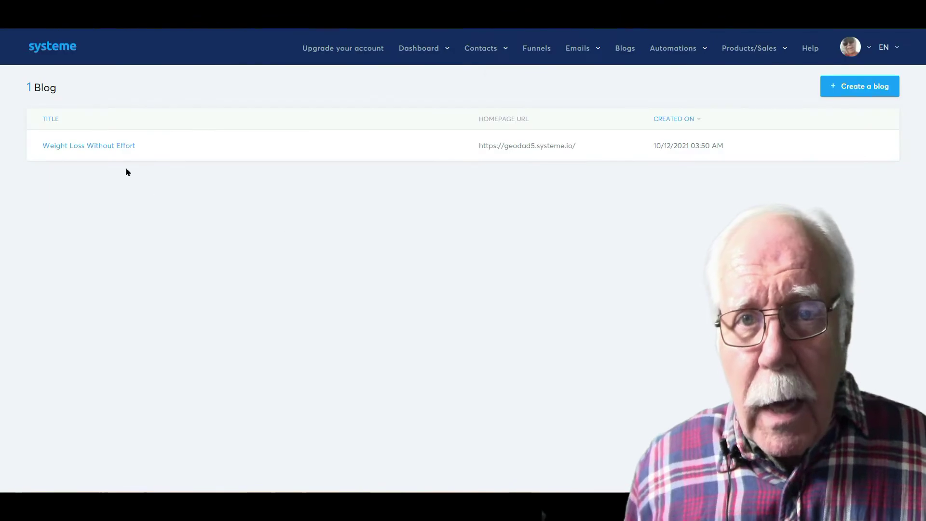
# Open the Weight Loss Without Effort blog's posts and select the post "how to lose weight and not diet"
pyautogui.click(95, 145)
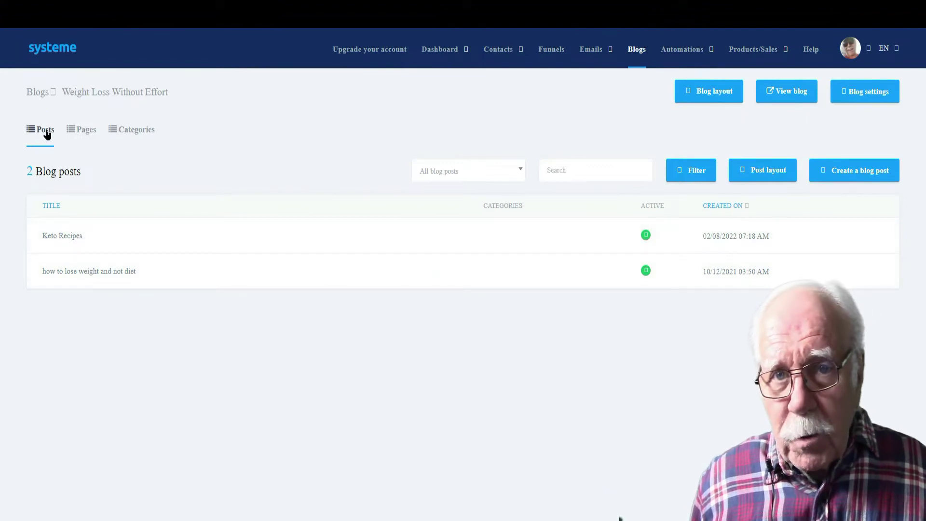
pyautogui.click(118, 271)
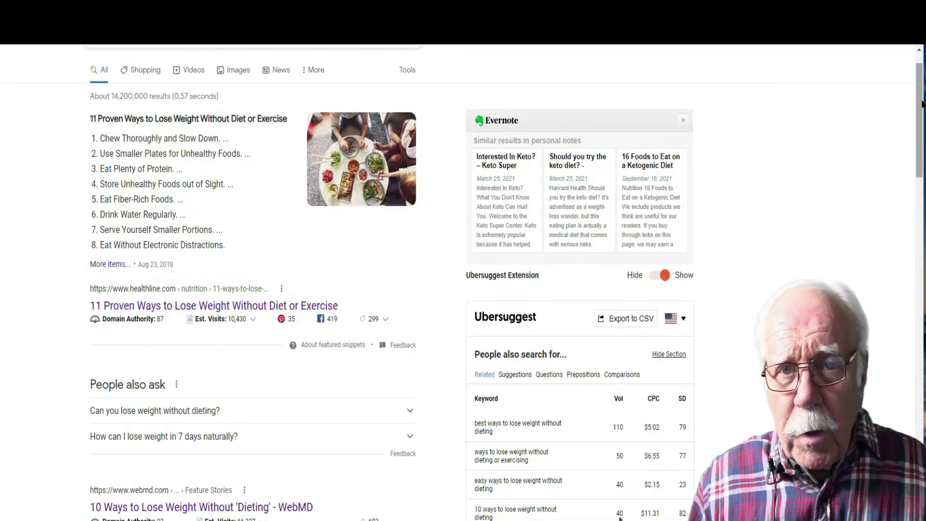
# Look through the Google results for "ways to lose weight without dieting" and open WebMD's 10 Ways to Lose Weight Without 'Dieting' article
pyautogui.scroll(1, 407, 118)
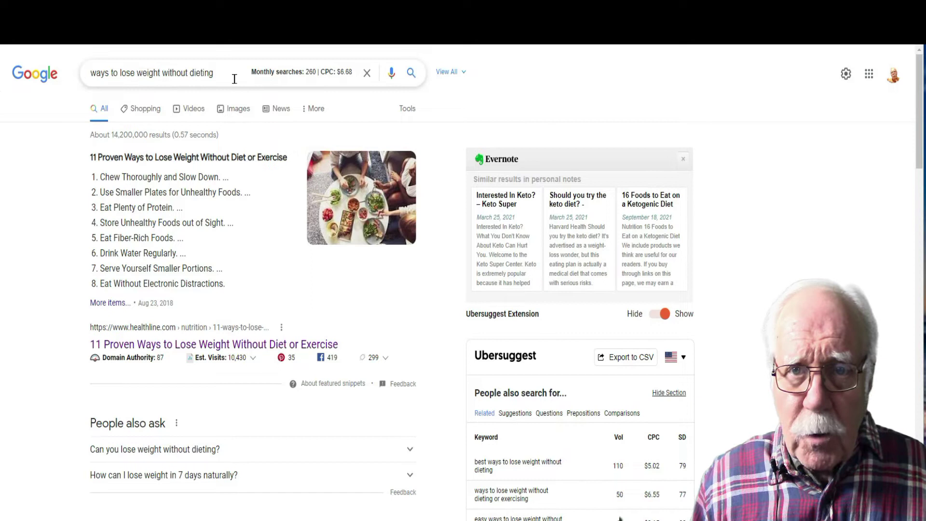
pyautogui.scroll(-7, 620, 519)
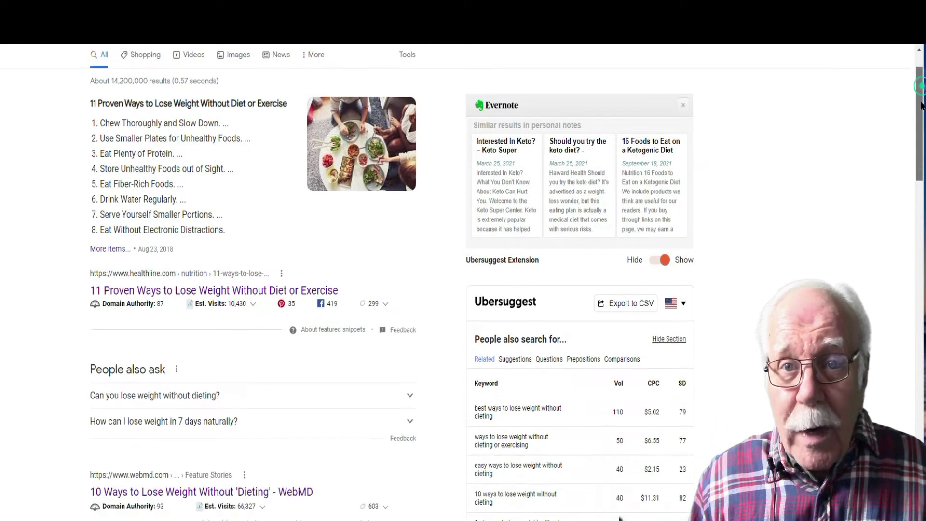
pyautogui.scroll(-2, 620, 519)
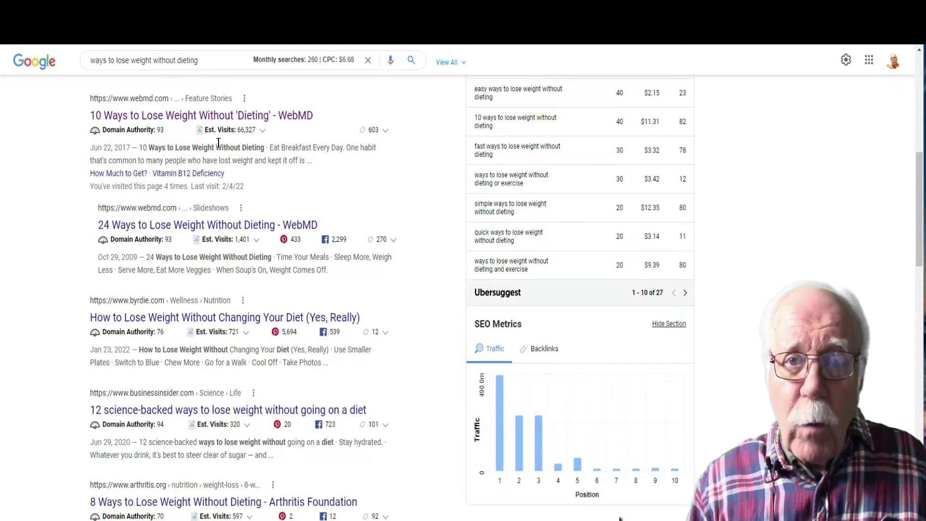
pyautogui.moveTo(220, 140)
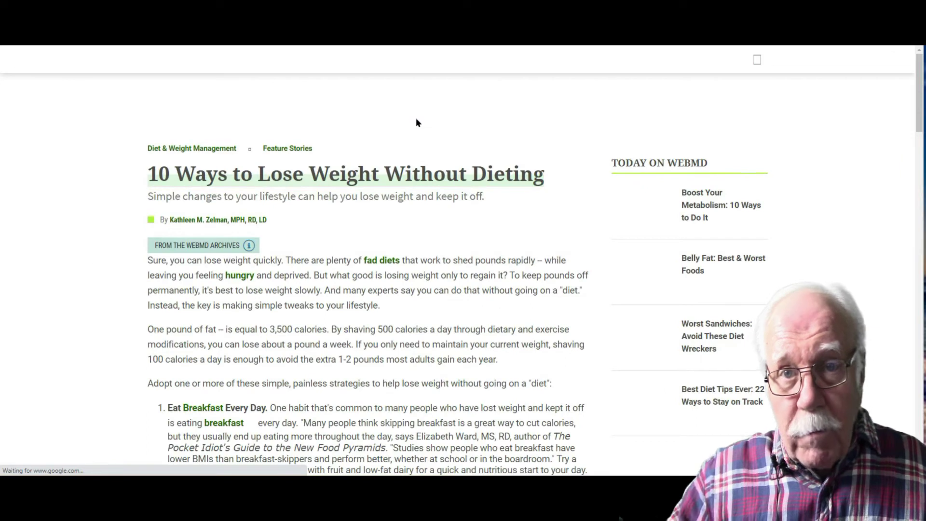
# Copy the full WebMD article from its title through the tenth tip, "Switch to Lighter Alternatives"
pyautogui.moveTo(921, 86); pyautogui.dragTo(921, 95)
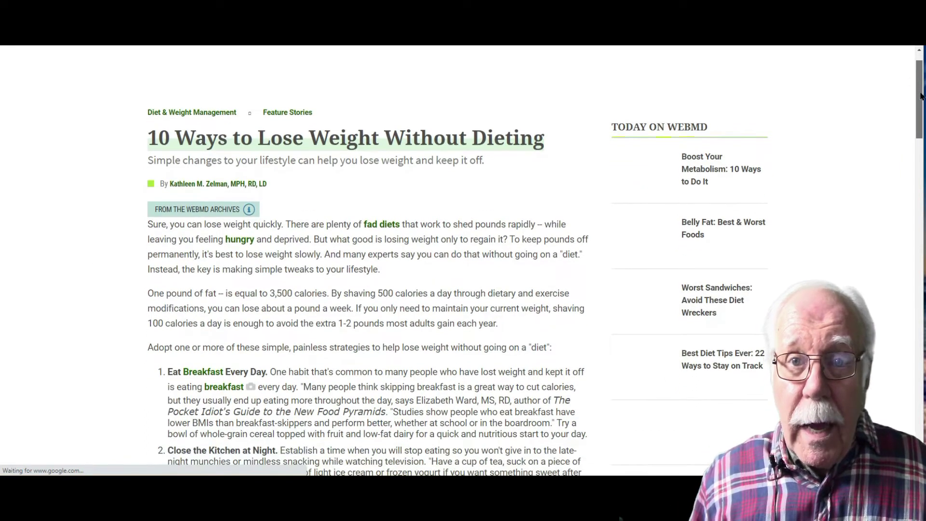
pyautogui.scroll(-3, 921, 96)
pyautogui.scroll(3, 562, 366)
pyautogui.moveTo(147, 166); pyautogui.dragTo(543, 192)
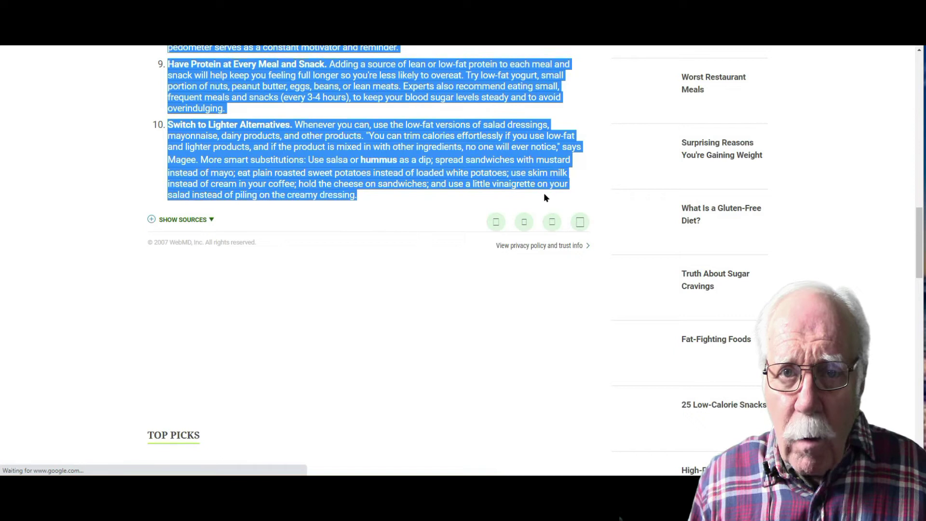
pyautogui.rightClick(317, 79)
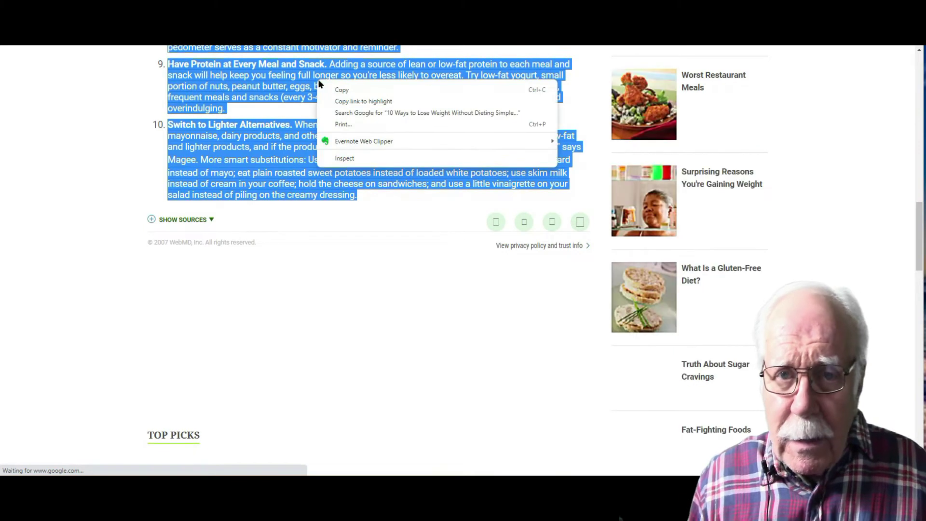
pyautogui.click(345, 91)
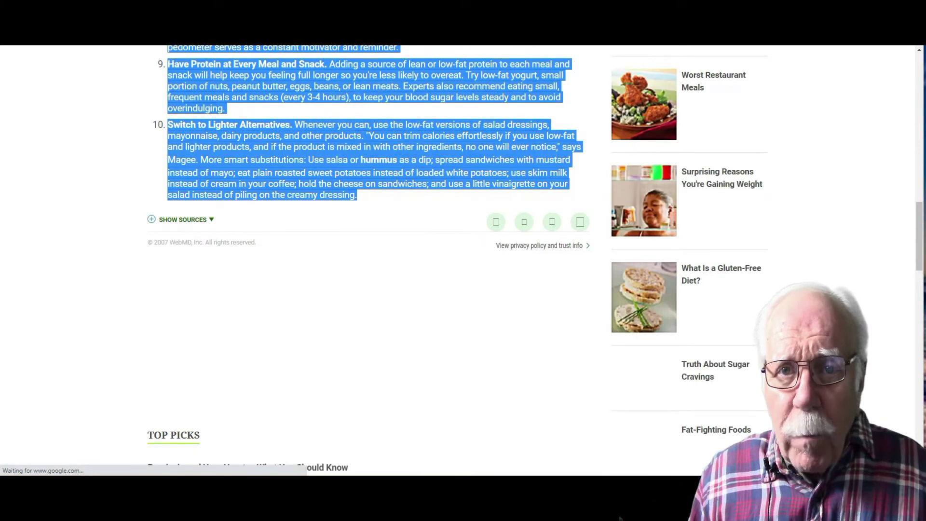
# Switch to the Article Rewriter Tool and paste the copied article as the content to rewrite
pyautogui.hotkey('alt', 'f')
pyautogui.click(531, 10)
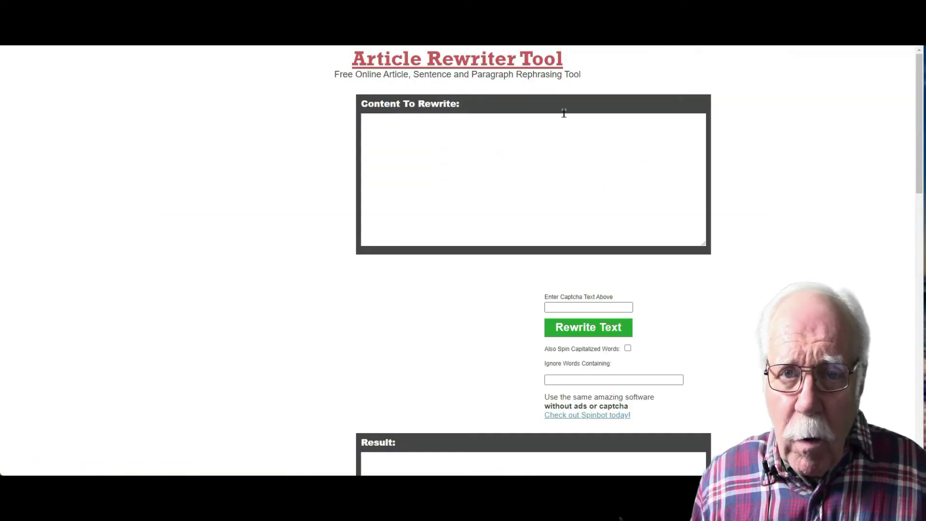
pyautogui.click(500, 130)
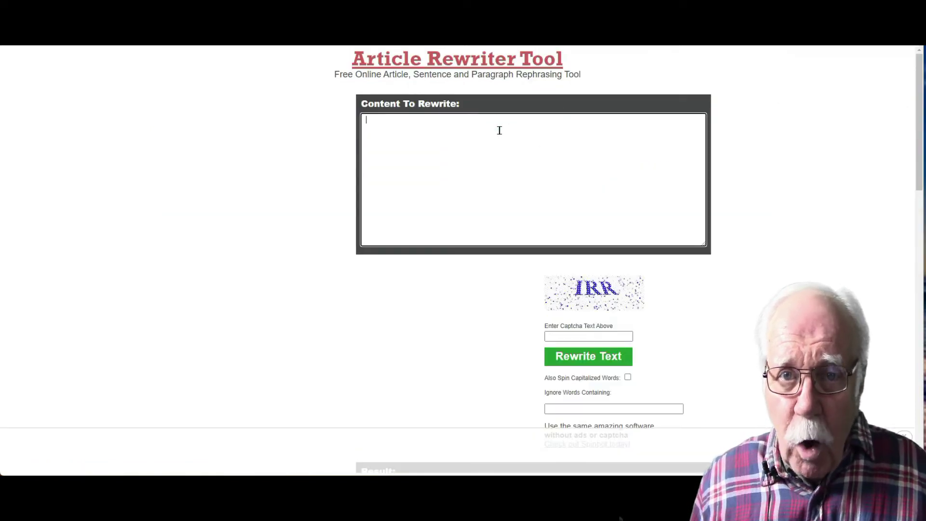
pyautogui.hotkey('ctrl', 'v')
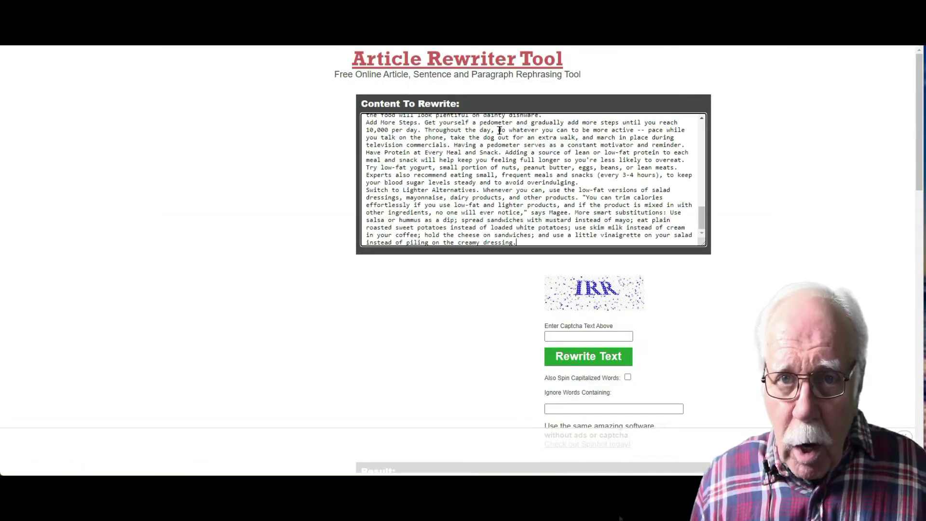
# Enter the captcha text and rewrite the pasted article in the Article Rewriter Tool
pyautogui.click(582, 338)
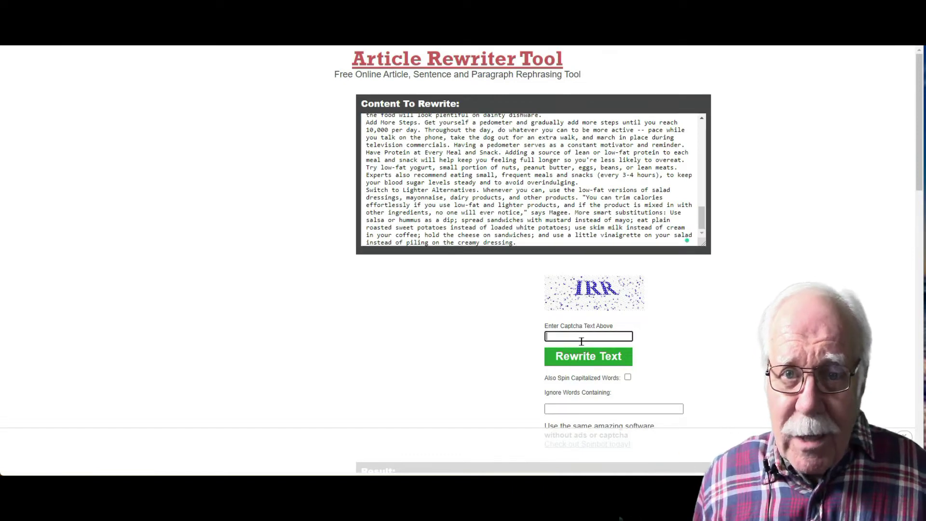
pyautogui.write('IRR')
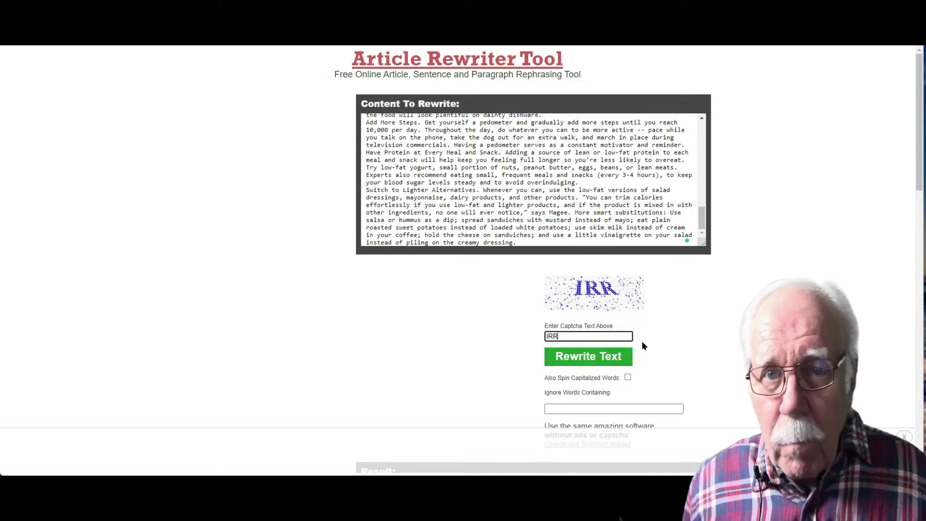
pyautogui.click(589, 357)
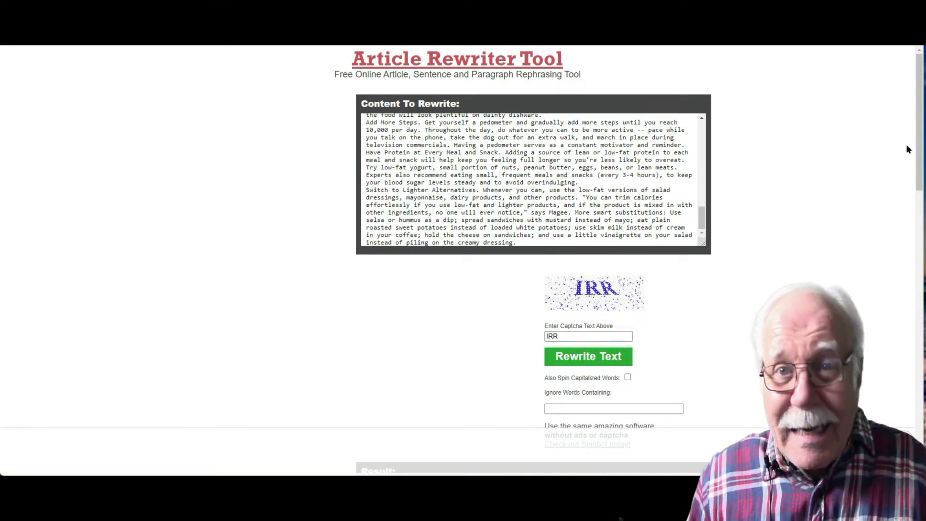
pyautogui.scroll(-2, 924, 178)
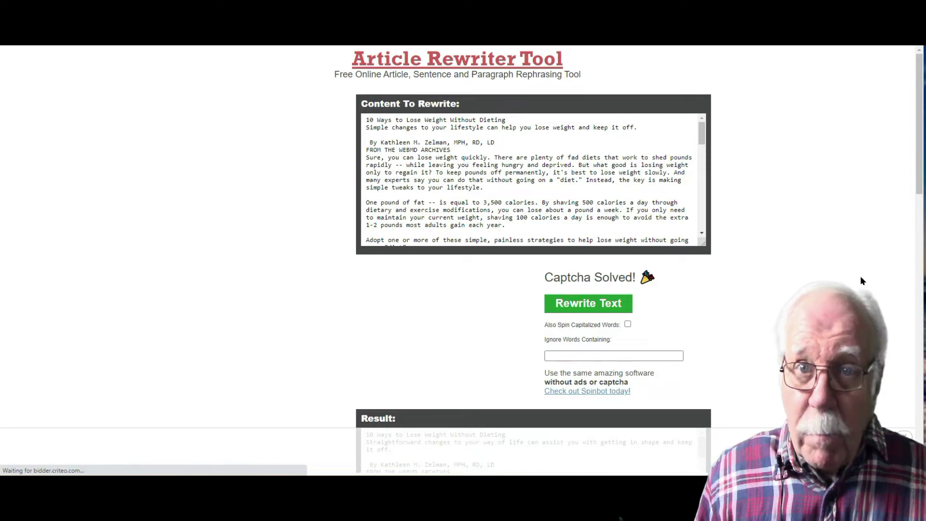
pyautogui.scroll(-1, 920, 154)
pyautogui.scroll(1, 919, 145)
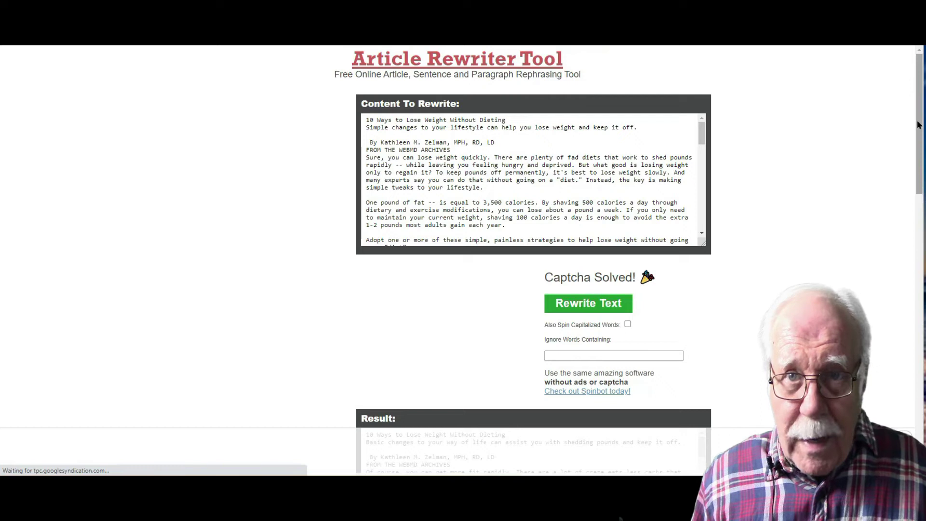
# Copy the entire rewritten article from the result box
pyautogui.scroll(-4, 921, 127)
pyautogui.scroll(-1, 924, 180)
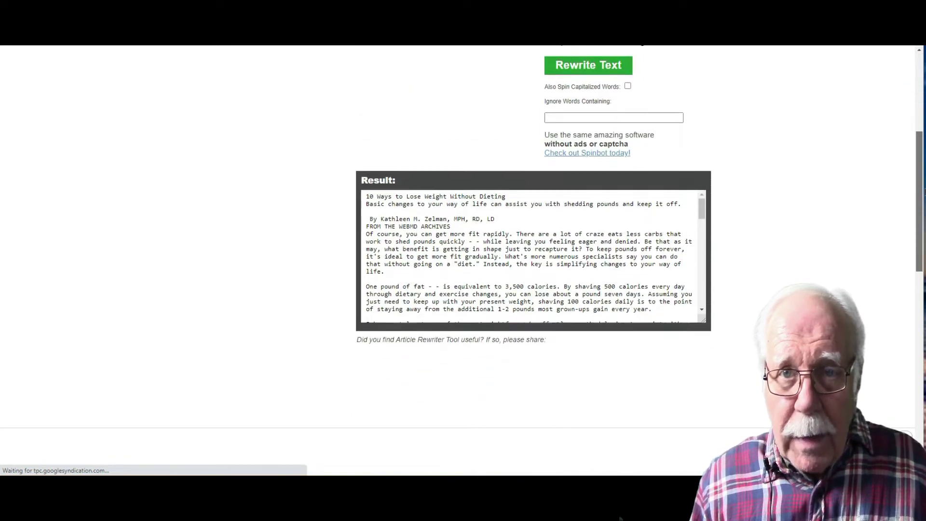
pyautogui.scroll(-1, 924, 193)
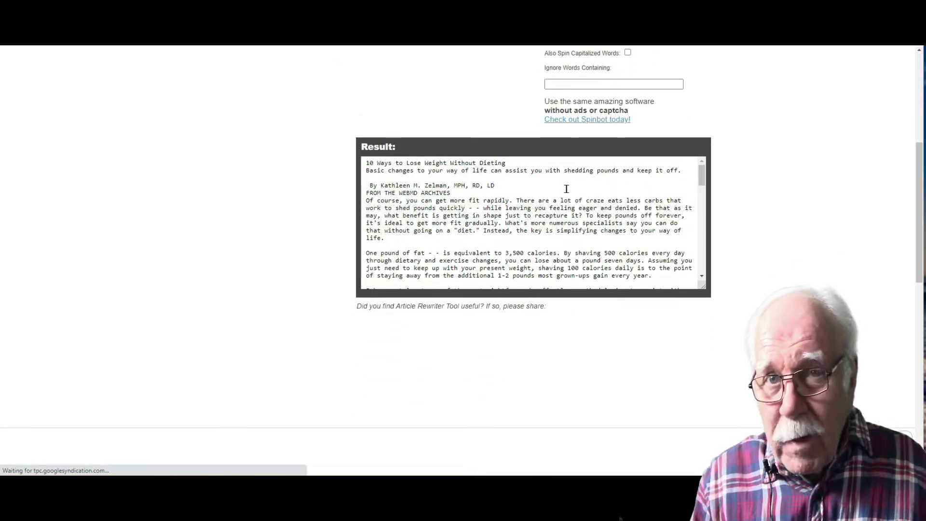
pyautogui.click(627, 185)
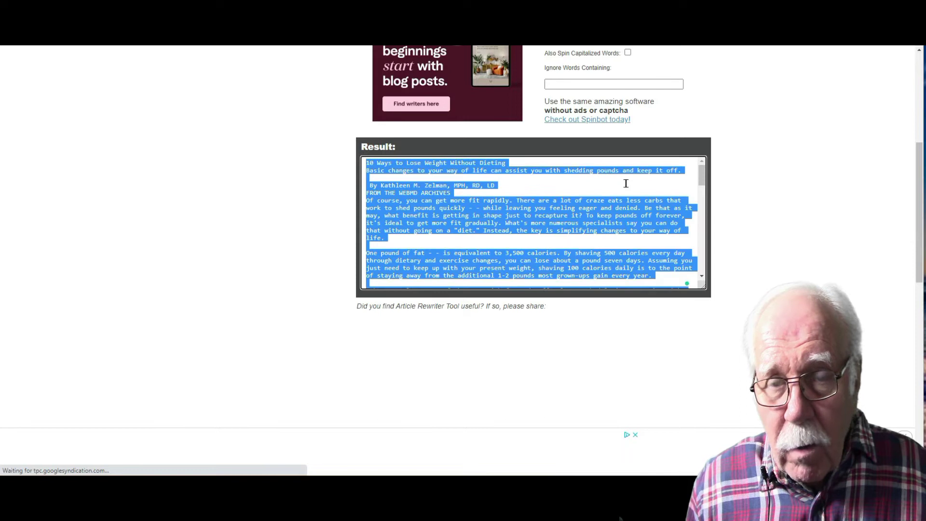
pyautogui.hotkey('ctrl', 'a')
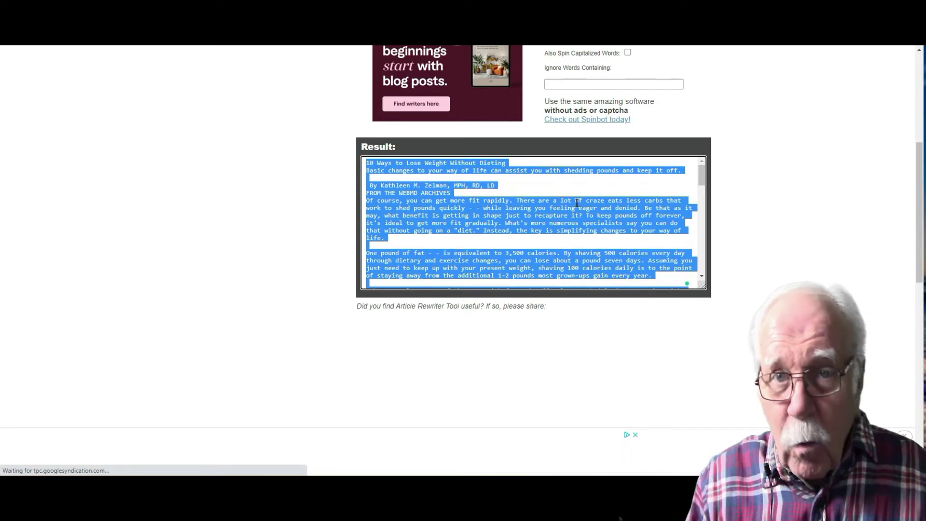
pyautogui.rightClick(578, 206)
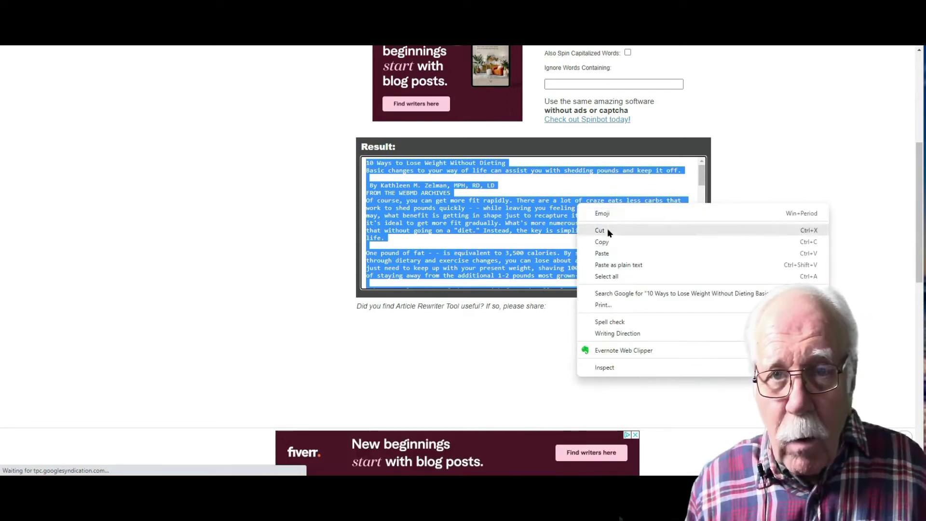
pyautogui.click(609, 241)
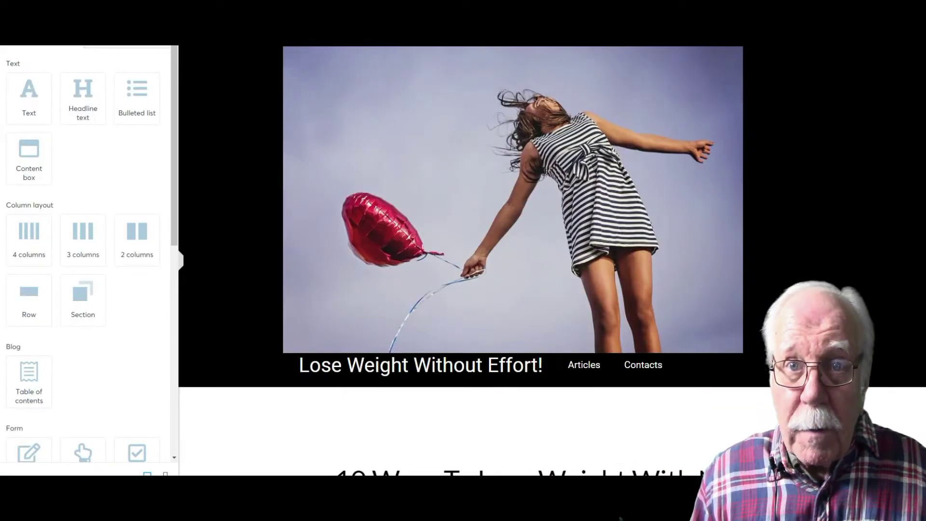
# Switch to the systeme.io blog post editor and examine the images and article text of "10 Ways To Lose Weight With No Diet"
pyautogui.scroll(-3, 552, 260)
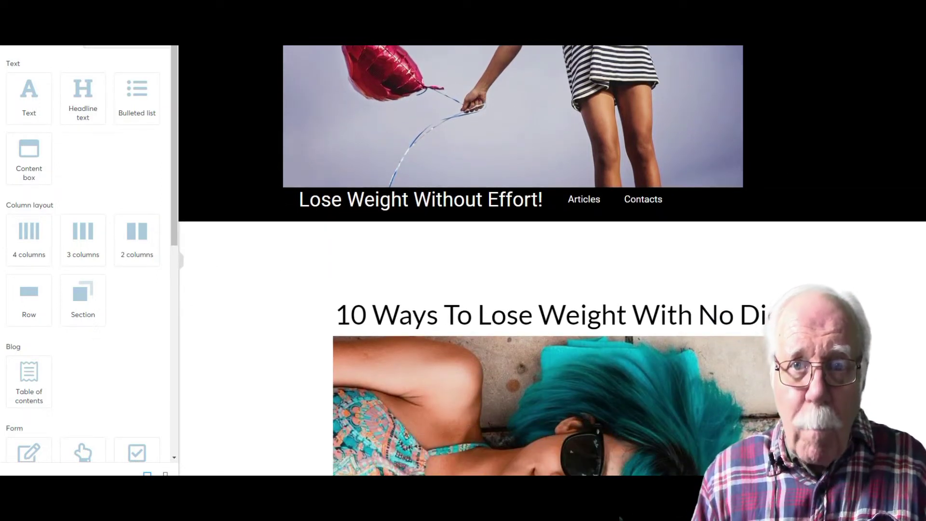
pyautogui.scroll(-12, 563, 261)
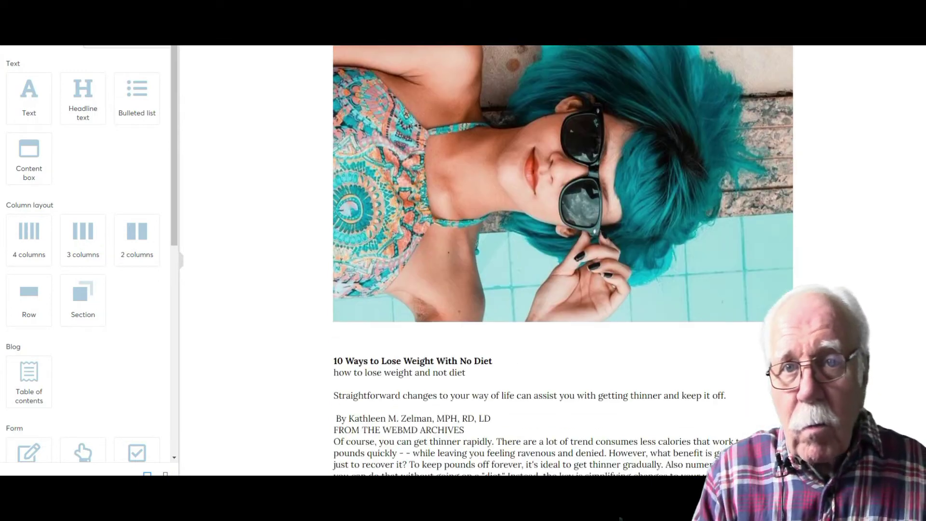
pyautogui.scroll(-15, 563, 260)
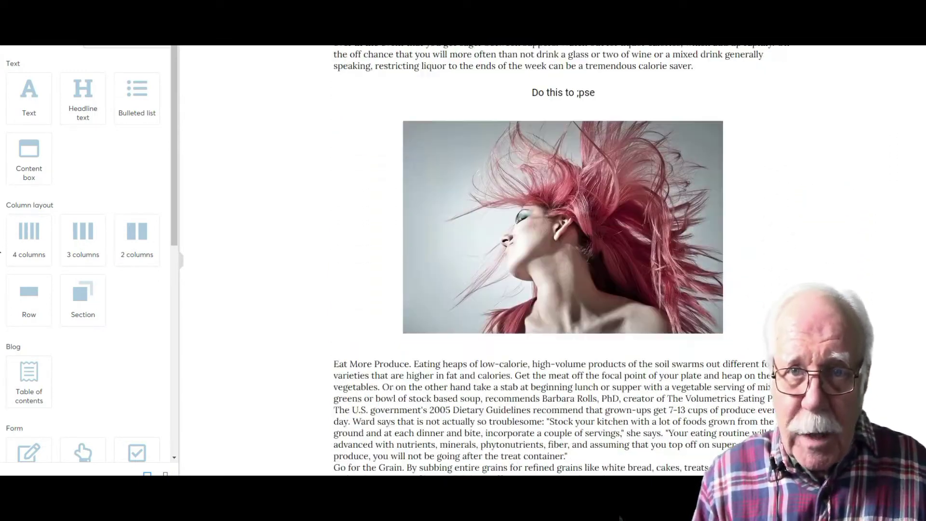
pyautogui.scroll(-20, 562, 260)
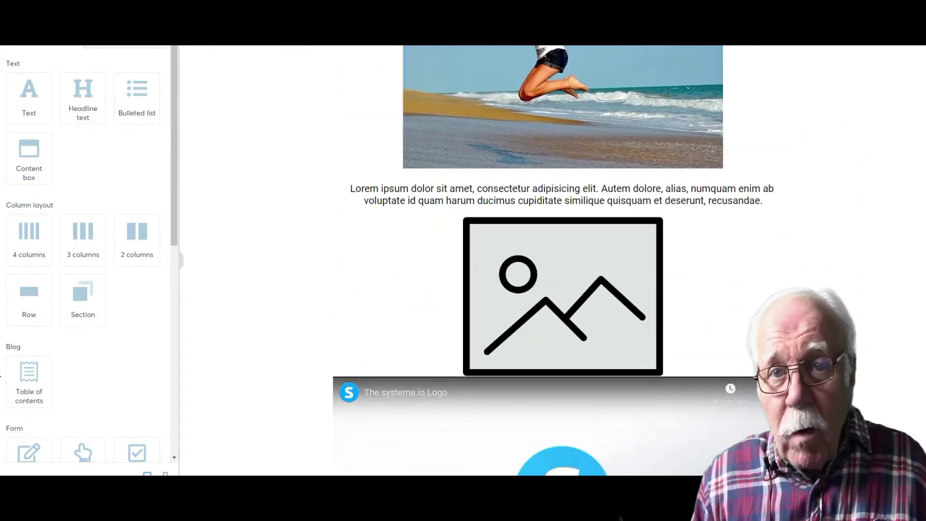
pyautogui.scroll(5, 562, 260)
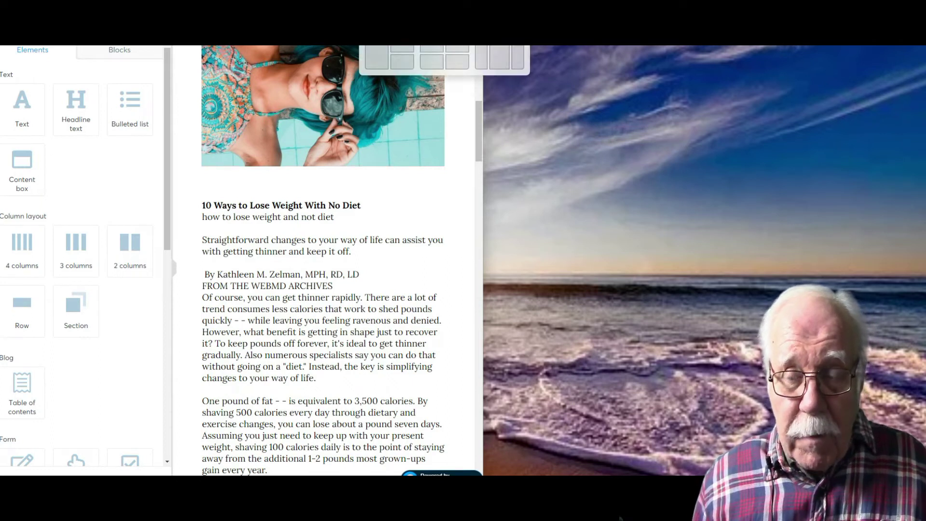
pyautogui.click(444, 45)
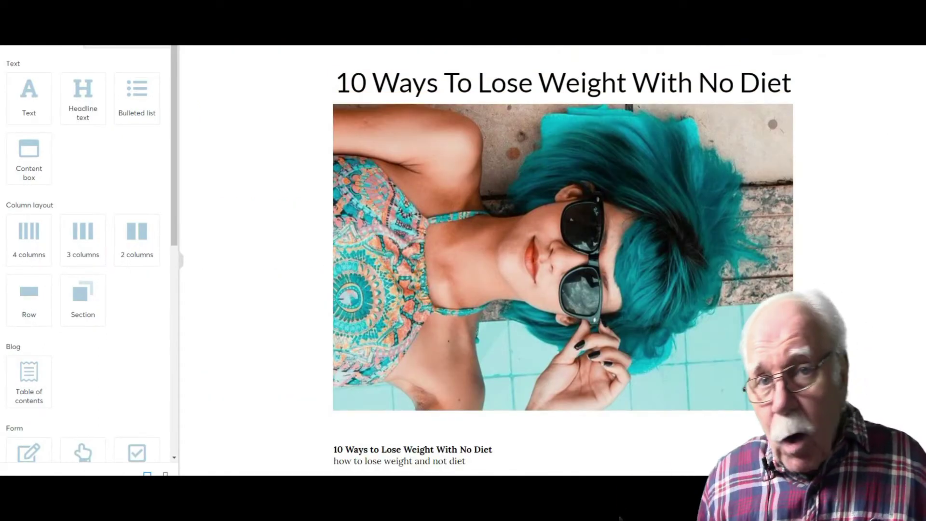
pyautogui.scroll(-7, 745, 164)
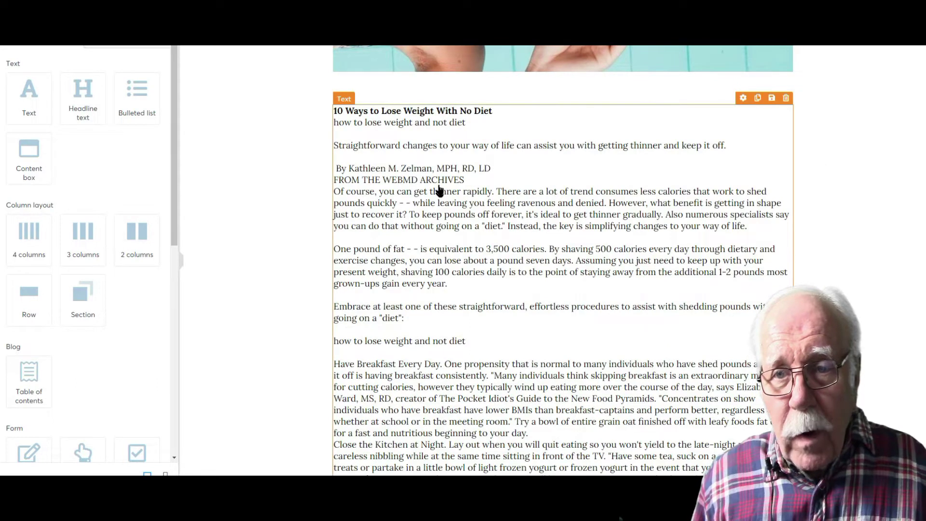
pyautogui.click(436, 188)
pyautogui.scroll(-2, 434, 184)
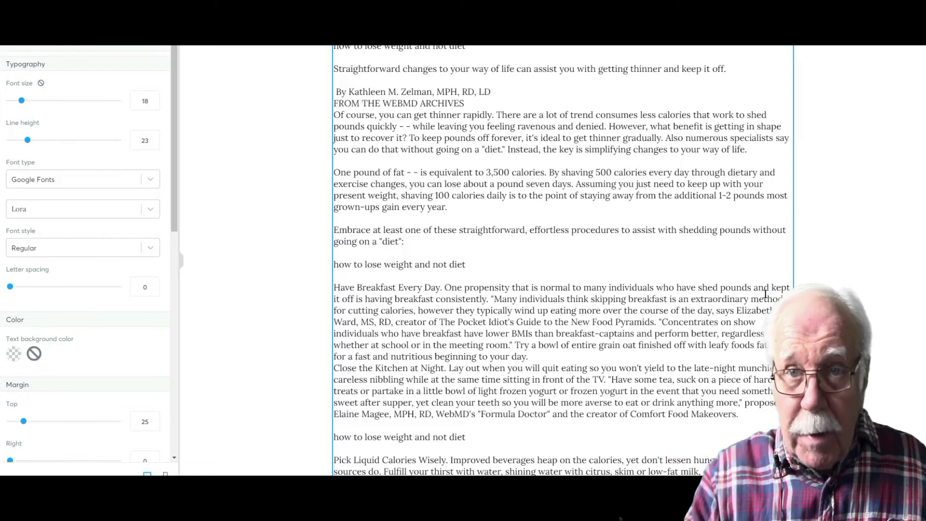
pyautogui.press('Escape')
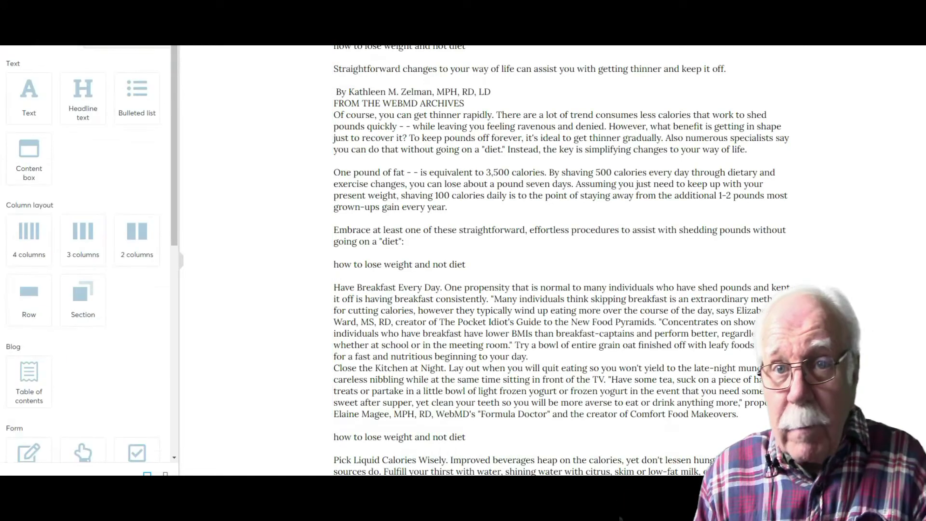
# Change the caption above the pink-haired woman image to "Do this once a day to lose weight without dieting."
pyautogui.scroll(-8, 563, 261)
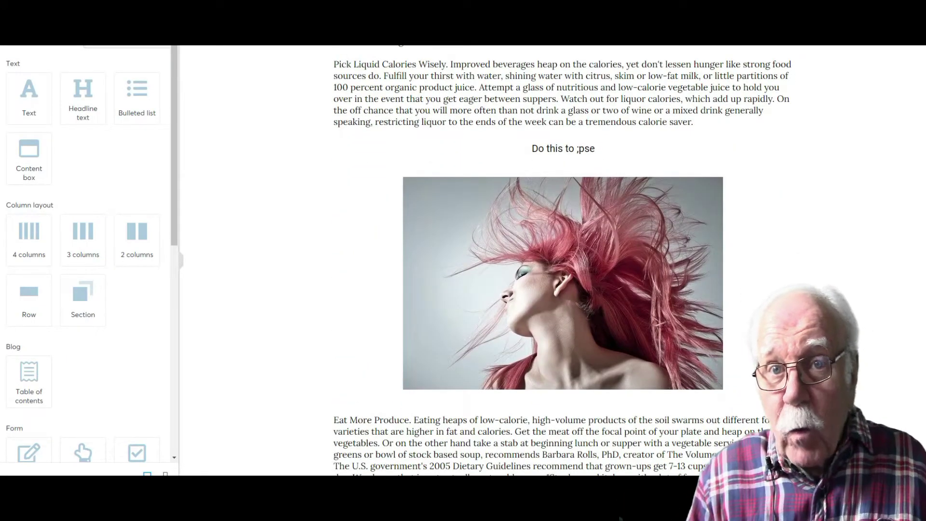
pyautogui.scroll(2, 562, 261)
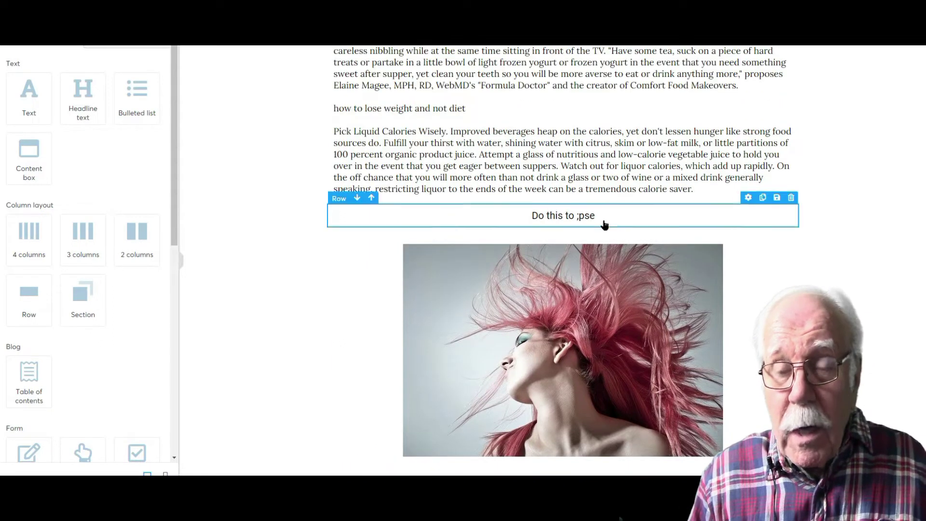
pyautogui.click(586, 215)
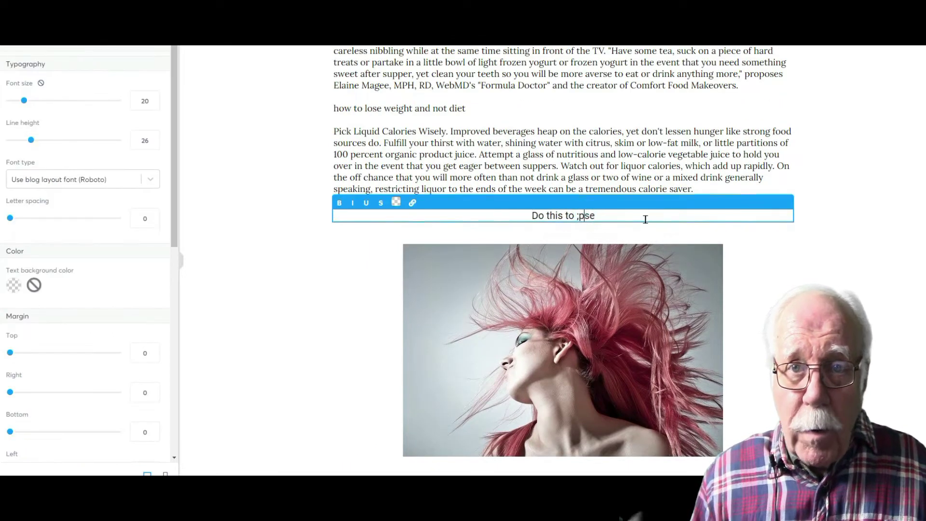
pyautogui.press('BackSpace')
pyautogui.press('BackSpace')
pyautogui.write('los')
pyautogui.press('BackSpace')
pyautogui.press('BackSpace')
pyautogui.press('BackSpace')
pyautogui.press('BackSpace')
pyautogui.press('BackSpace')
pyautogui.press('BackSpace')
pyautogui.press('BackSpace')
pyautogui.press('BackSpace')
pyautogui.write('once a day to lose weight withou')
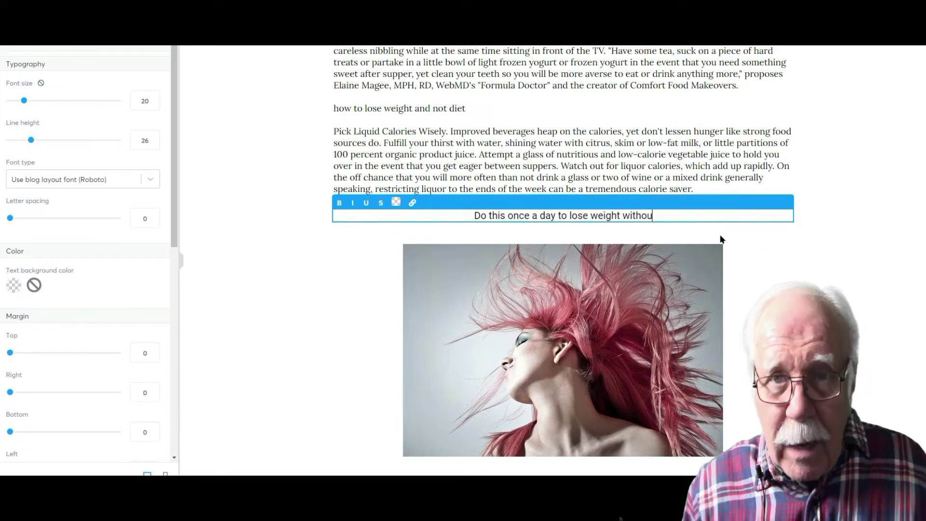
pyautogui.write('t dieting.')
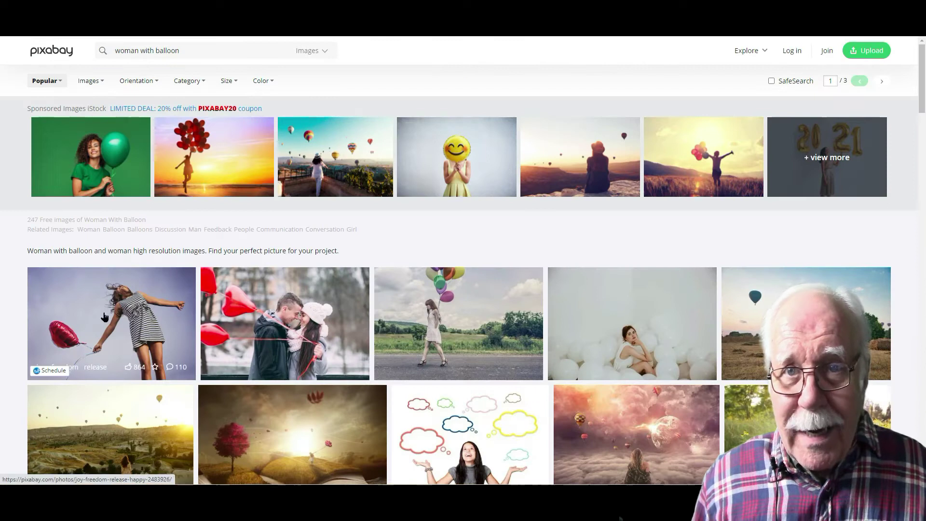
# Switch to Pixabay's "woman with balloon" results and download the photo of the woman in a striped dress holding a red balloon
pyautogui.click(105, 317)
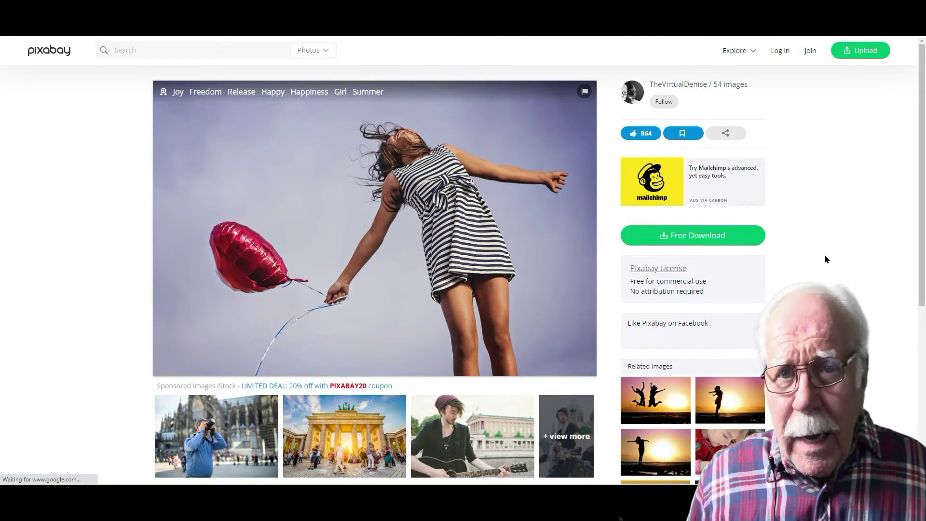
pyautogui.click(697, 236)
pyautogui.click(676, 266)
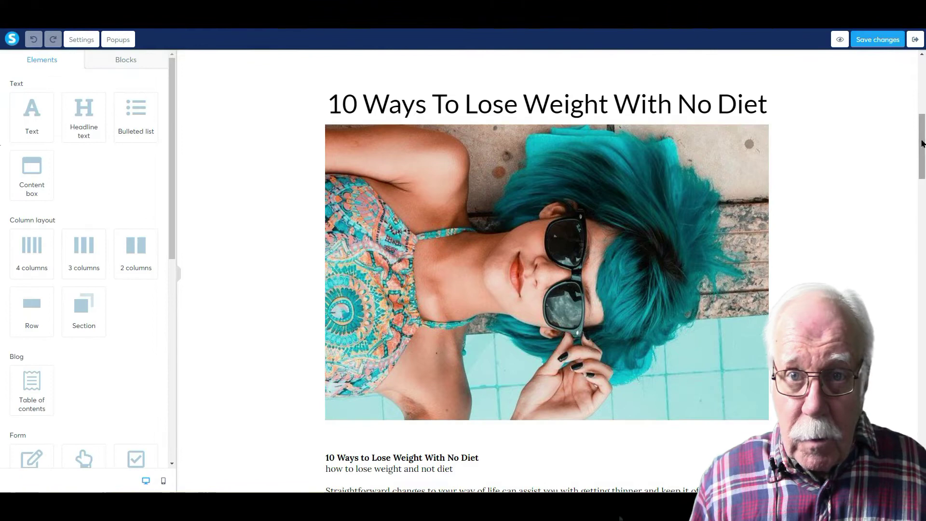
# Switch back to the systeme.io post editor and replace the pink-haired woman image with the uploaded joy-2483926_960_720.jpg
pyautogui.scroll(-15, 921, 143)
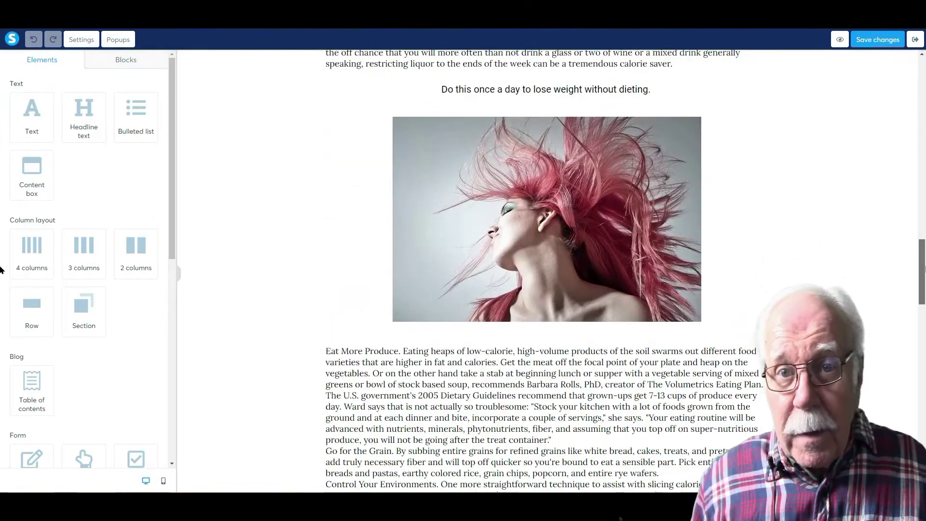
pyautogui.click(608, 210)
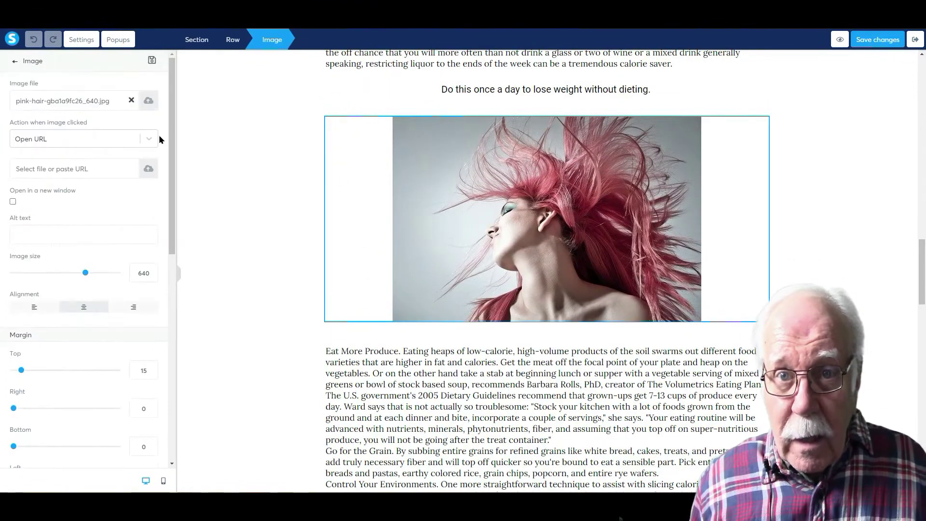
pyautogui.click(148, 104)
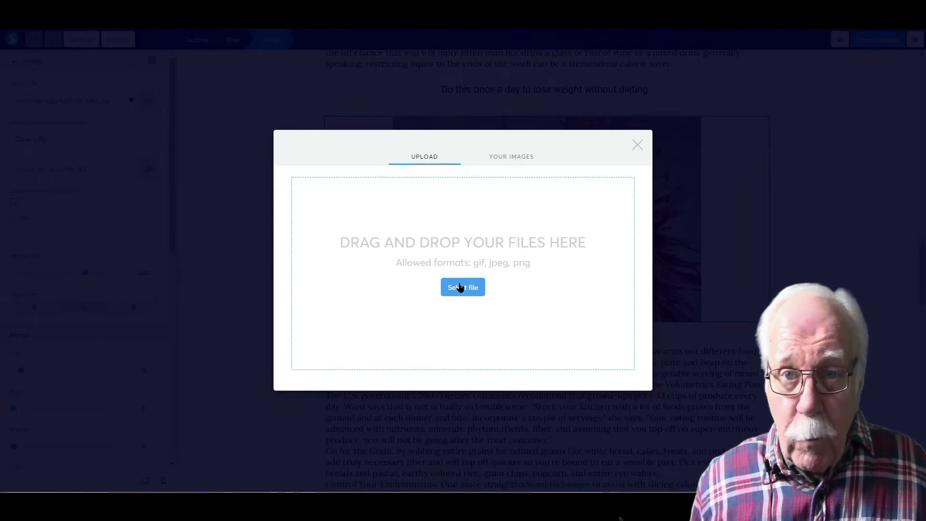
pyautogui.click(465, 288)
pyautogui.moveTo(362, 64); pyautogui.dragTo(364, 87)
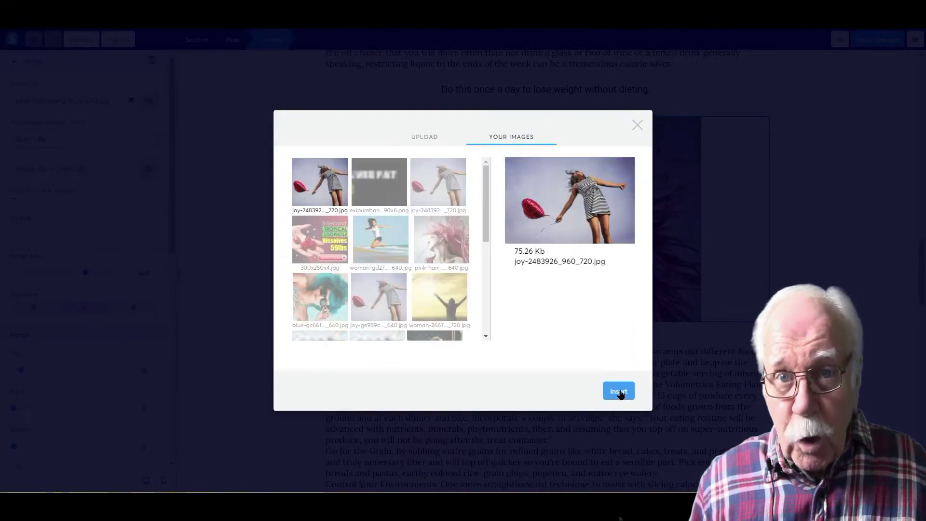
pyautogui.click(619, 391)
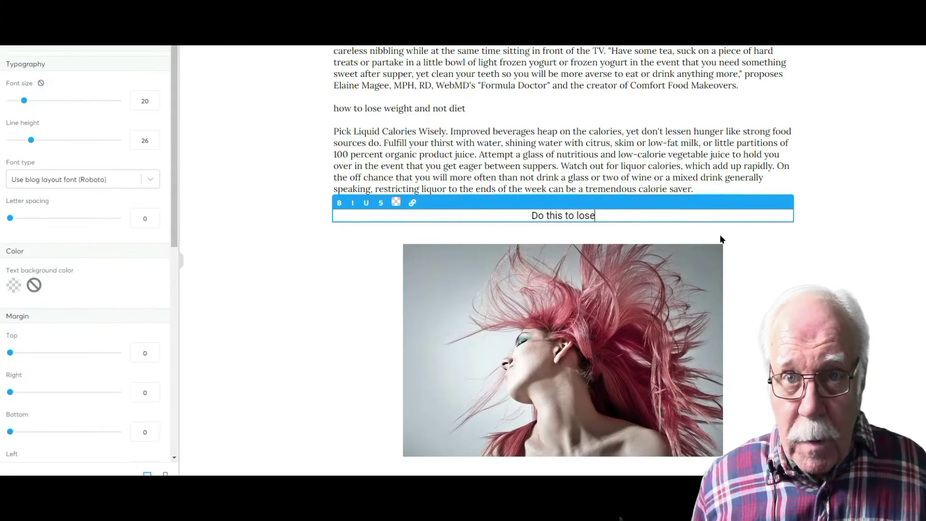
# Rewrite the caption above the pink-haired woman image as "Do this once a day to lose weight without dieting."
pyautogui.press('BackSpace')
pyautogui.press('BackSpace')
pyautogui.press('BackSpace')
pyautogui.press('BackSpace')
pyautogui.press('BackSpace')
pyautogui.press('BackSpace')
pyautogui.press('BackSpace')
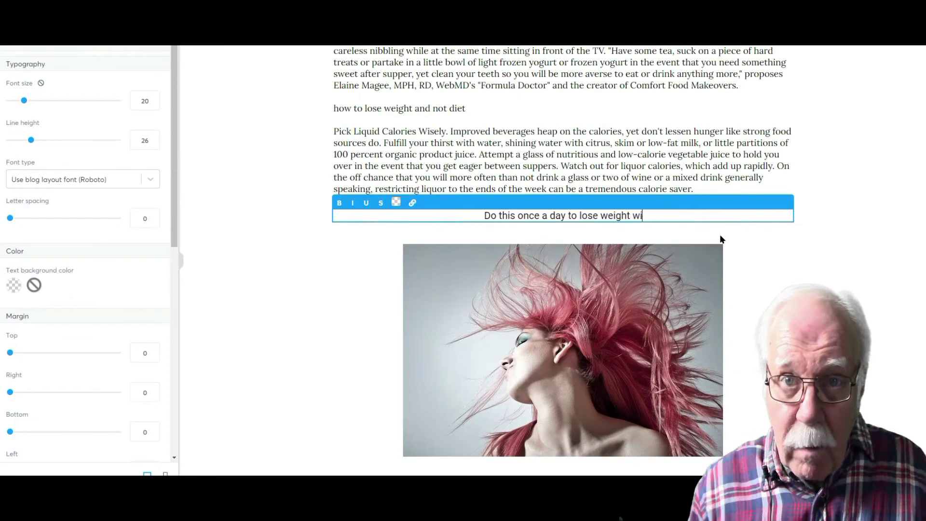
pyautogui.write('itho')
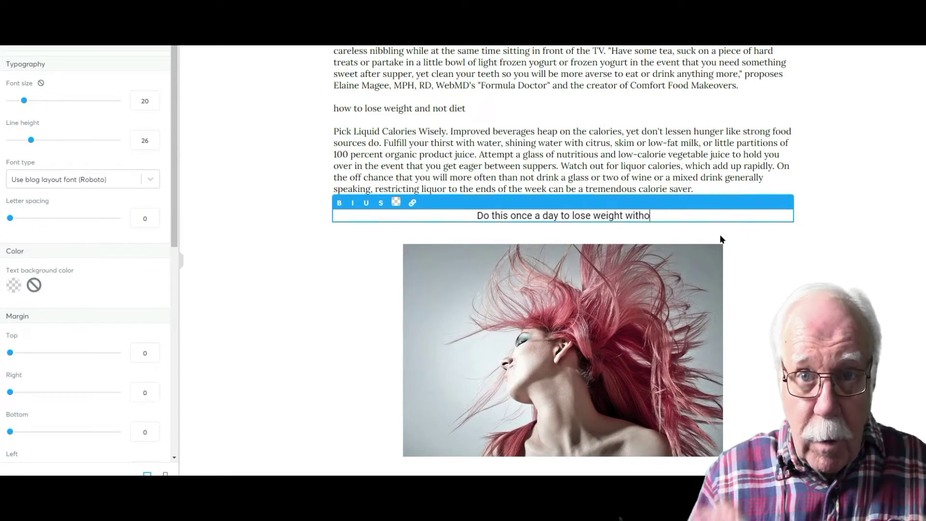
pyautogui.write('ut d')
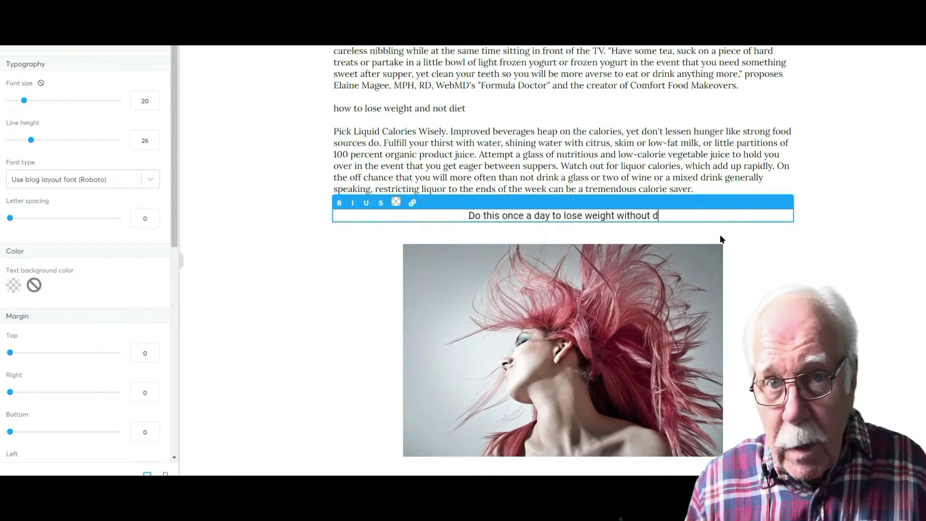
pyautogui.write('ieting.')
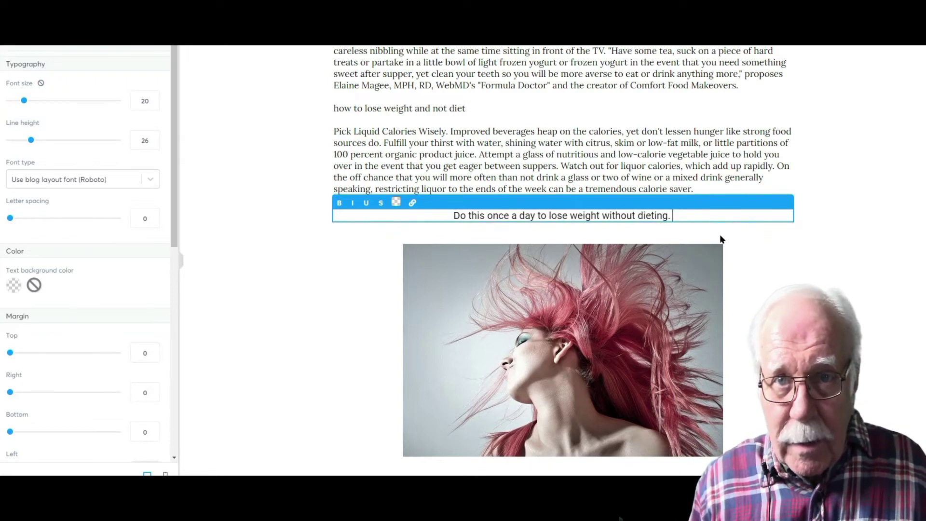
pyautogui.click(847, 243)
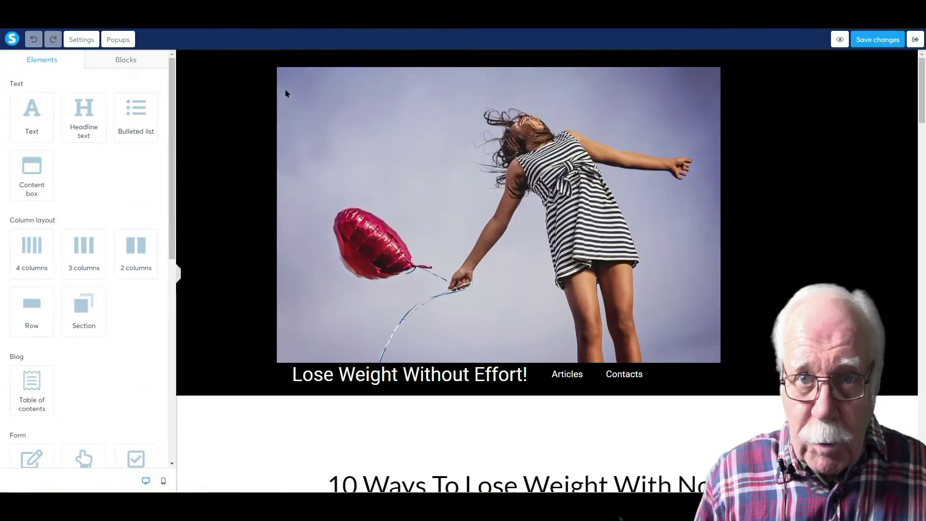
# Open the blog post's page settings and review the SEO title, description and keywords
pyautogui.click(86, 39)
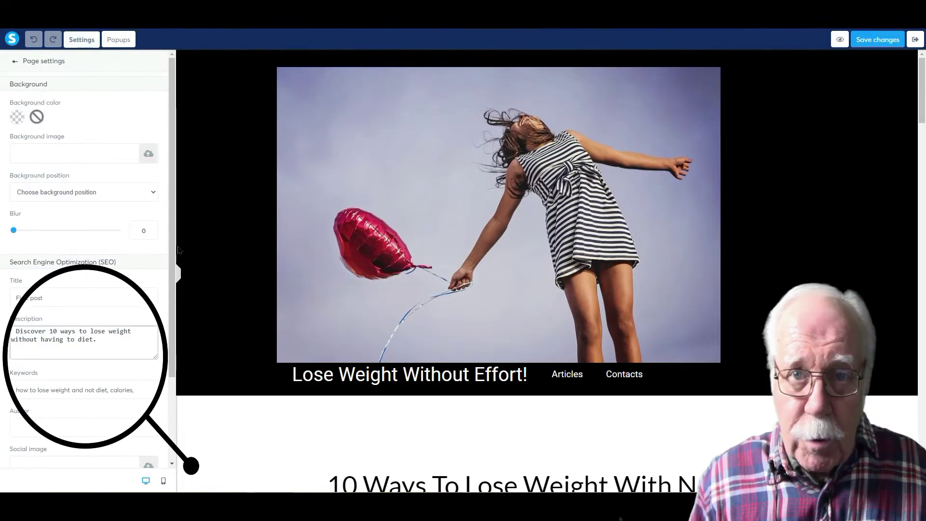
pyautogui.moveTo(170, 216); pyautogui.dragTo(184, 280)
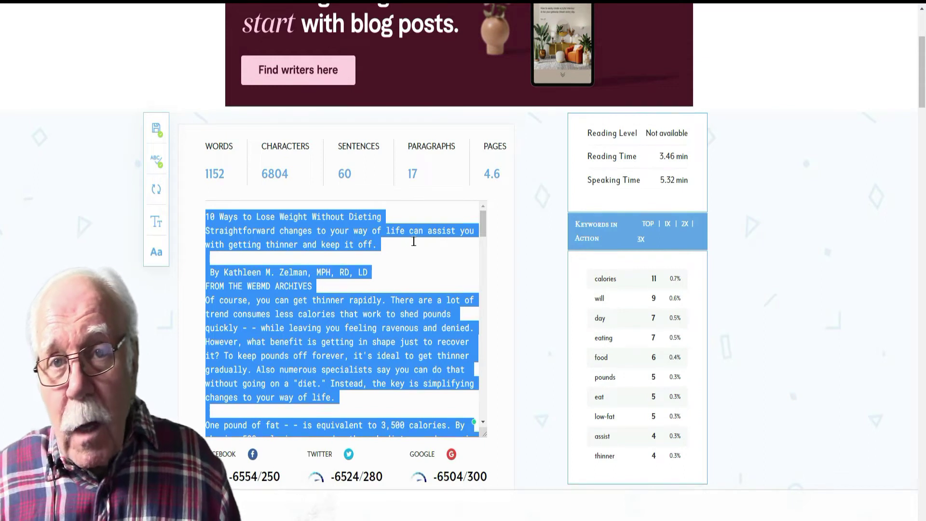
# Switch to The Word Counter and examine the pasted article's text statistics and keyword density list
pyautogui.click(412, 226)
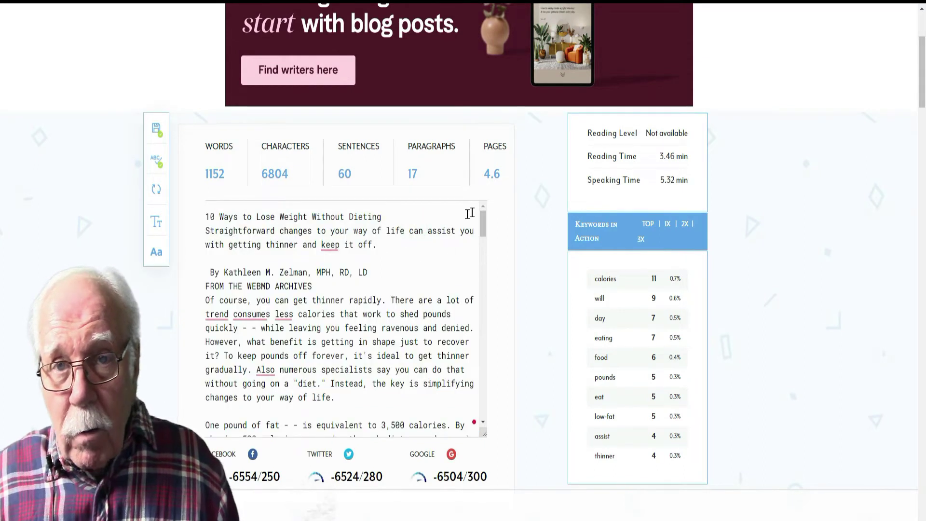
pyautogui.moveTo(484, 227); pyautogui.dragTo(755, 149)
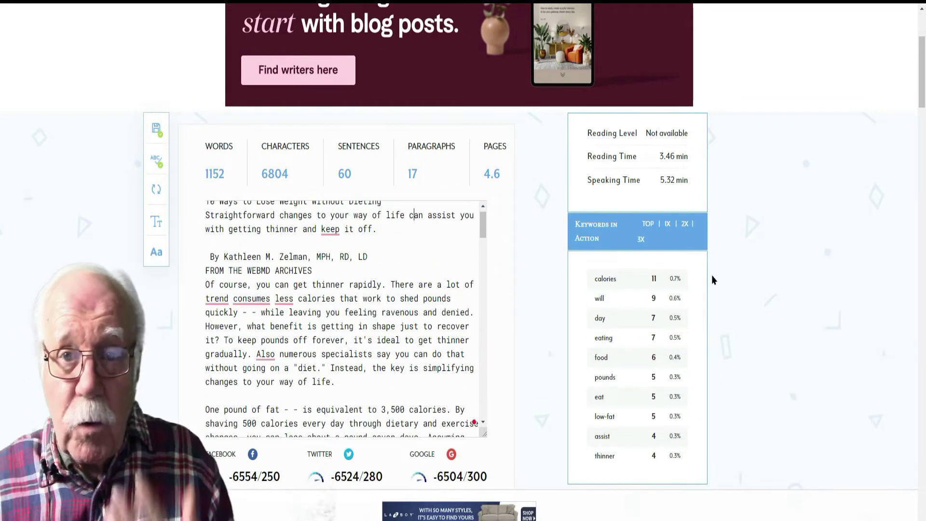
pyautogui.moveTo(924, 89); pyautogui.dragTo(919, 107)
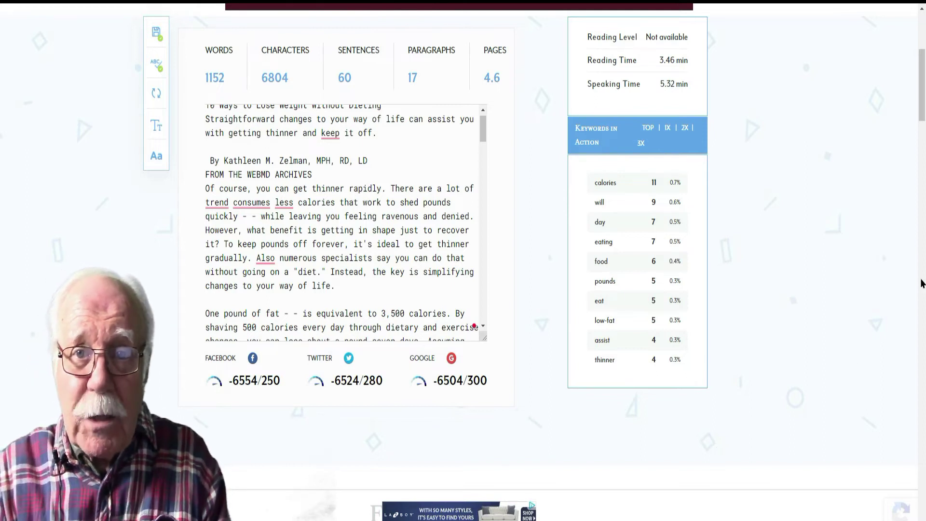
pyautogui.scroll(5, 915, 92)
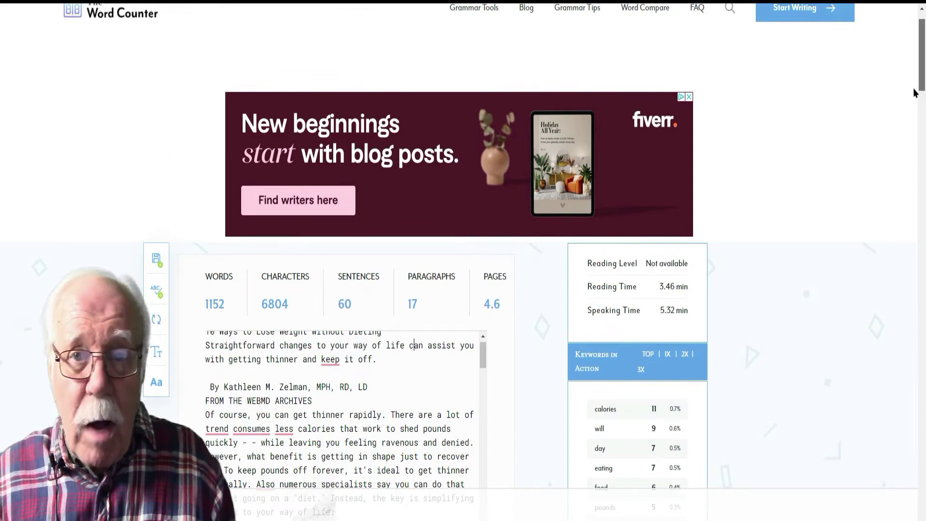
# Switch back to the systeme.io post editor and check where "how to lose weight and not diet" is repeated between the article's paragraphs
pyautogui.scroll(-1, 915, 93)
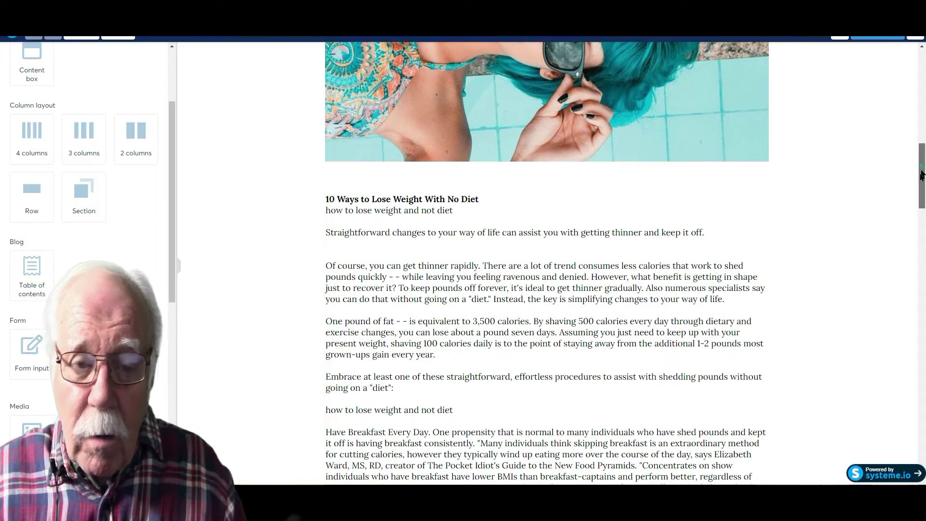
pyautogui.scroll(-4, 414, 229)
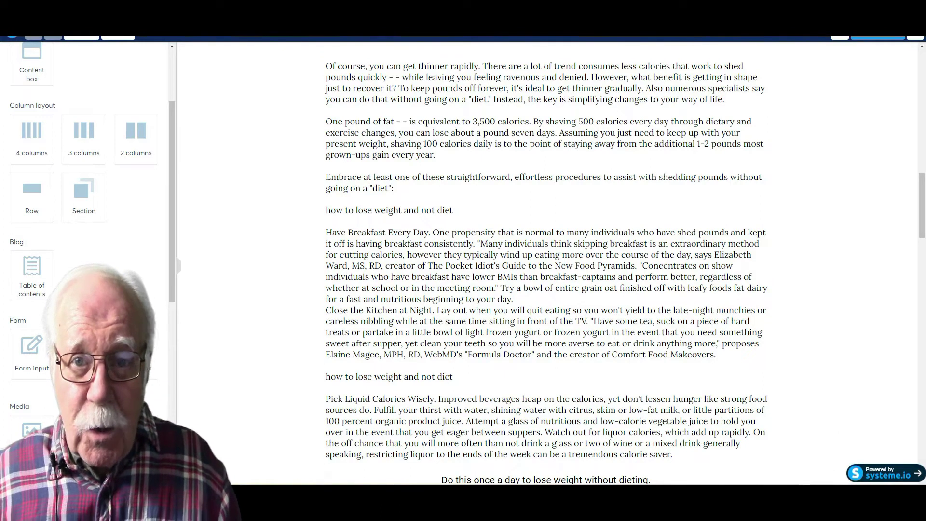
pyautogui.click(805, 496)
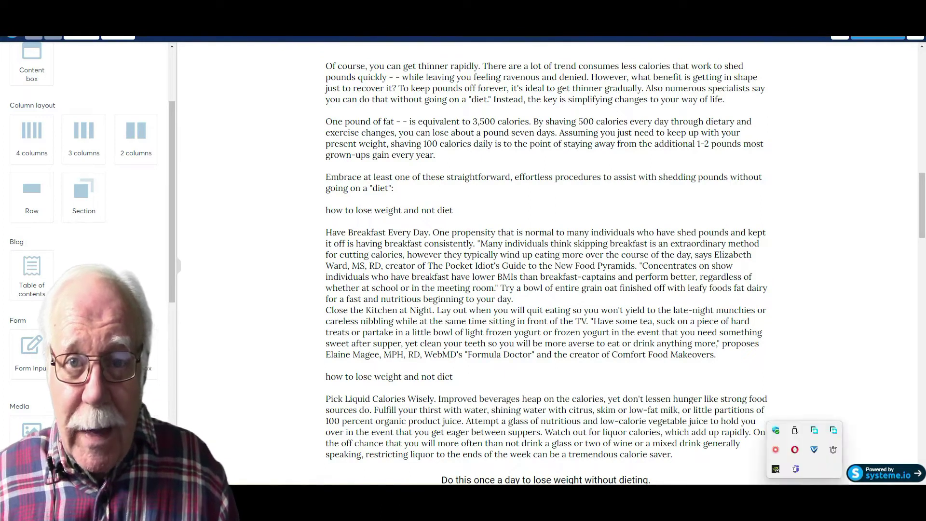
pyautogui.rightClick(776, 450)
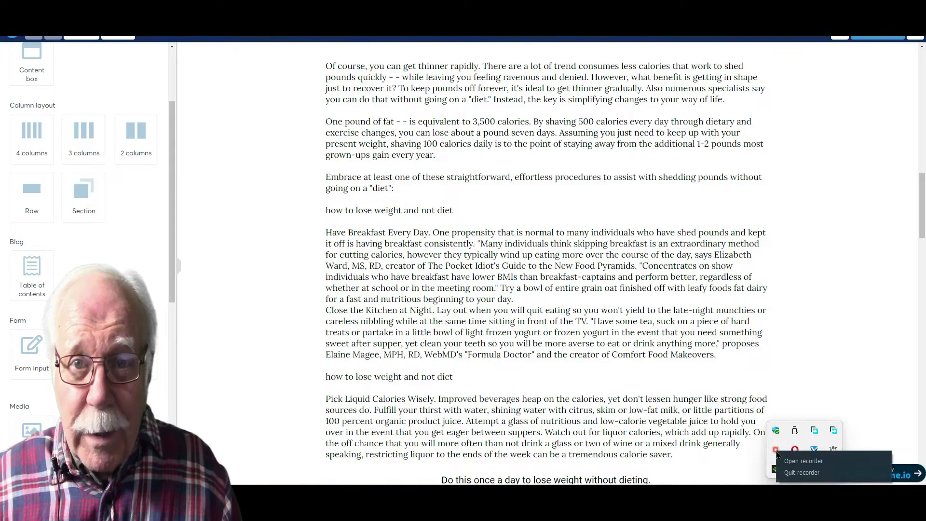
pyautogui.click(800, 479)
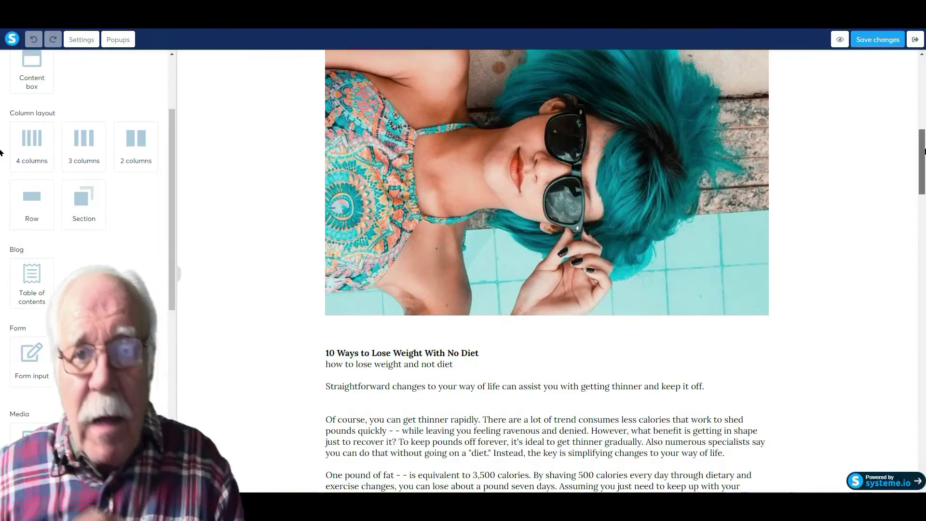
# Review the rest of the blog post down to the advertisement banner and the embedded belly fat video
pyautogui.scroll(-13, 548, 270)
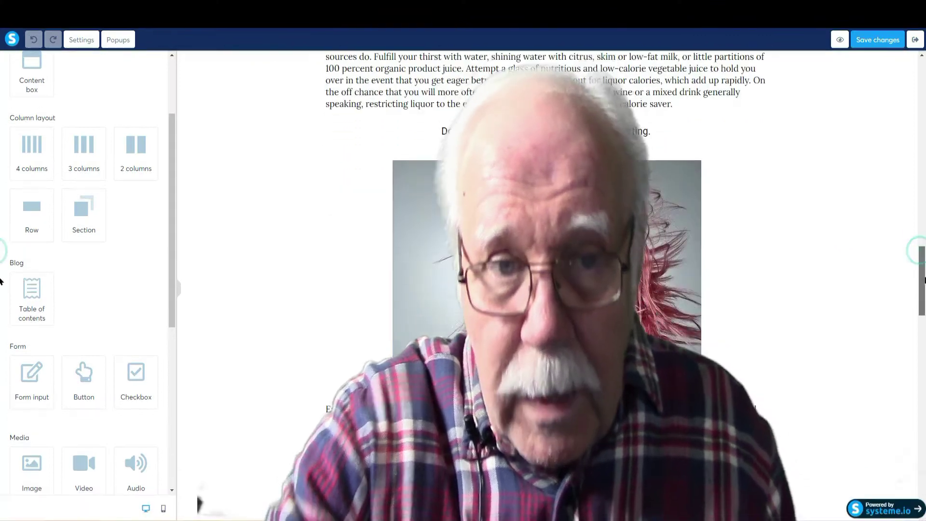
pyautogui.moveTo(921, 281); pyautogui.dragTo(921, 395)
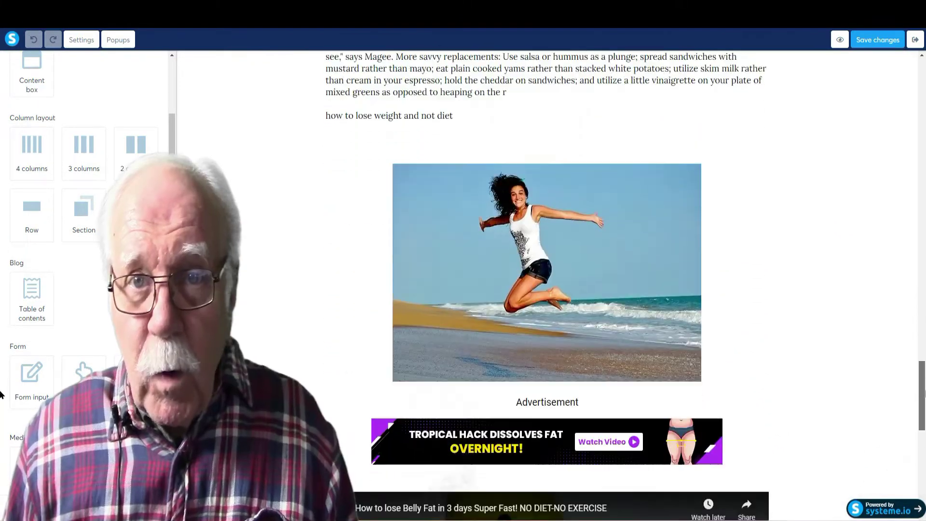
pyautogui.scroll(-2, 759, 358)
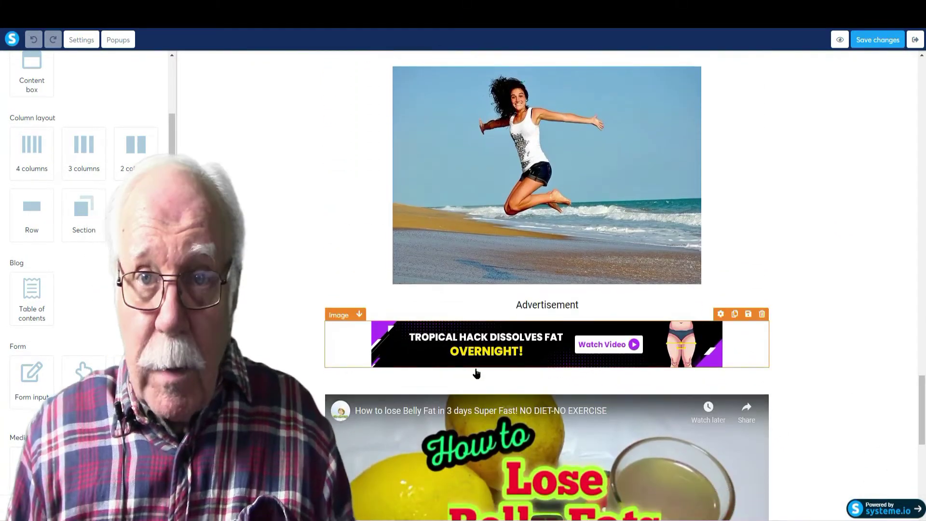
pyautogui.moveTo(922, 379); pyautogui.dragTo(922, 415)
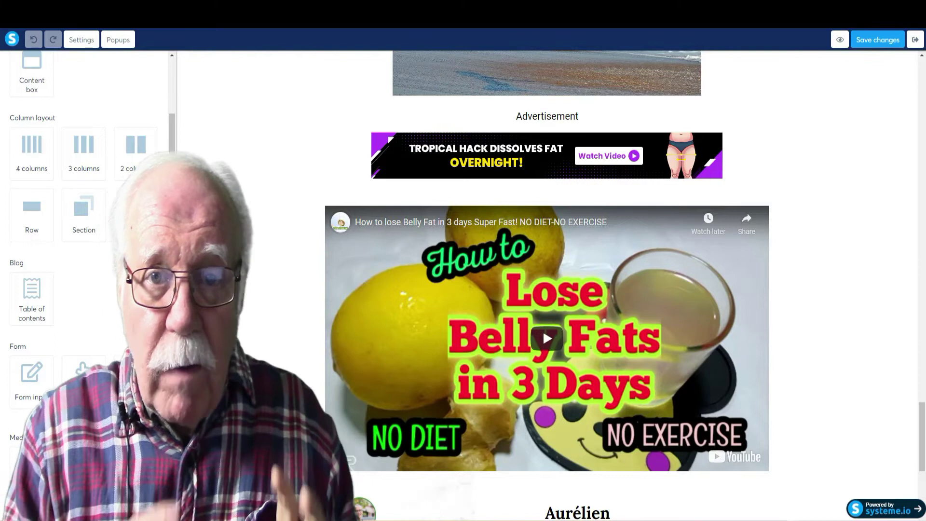
pyautogui.click(804, 520)
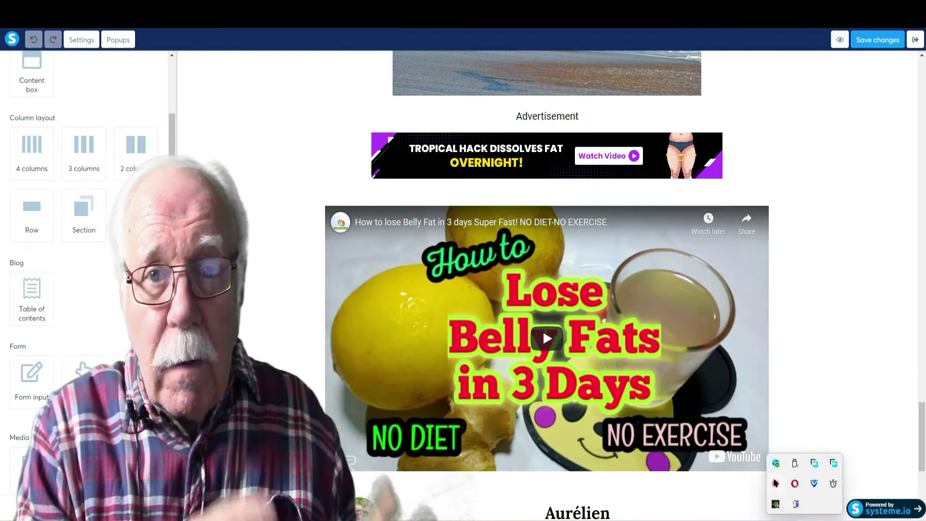
pyautogui.rightClick(776, 483)
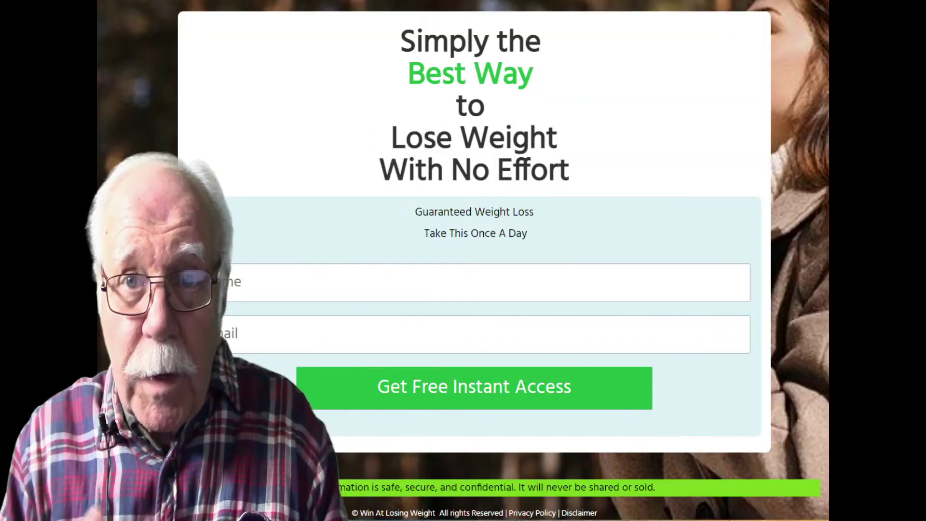